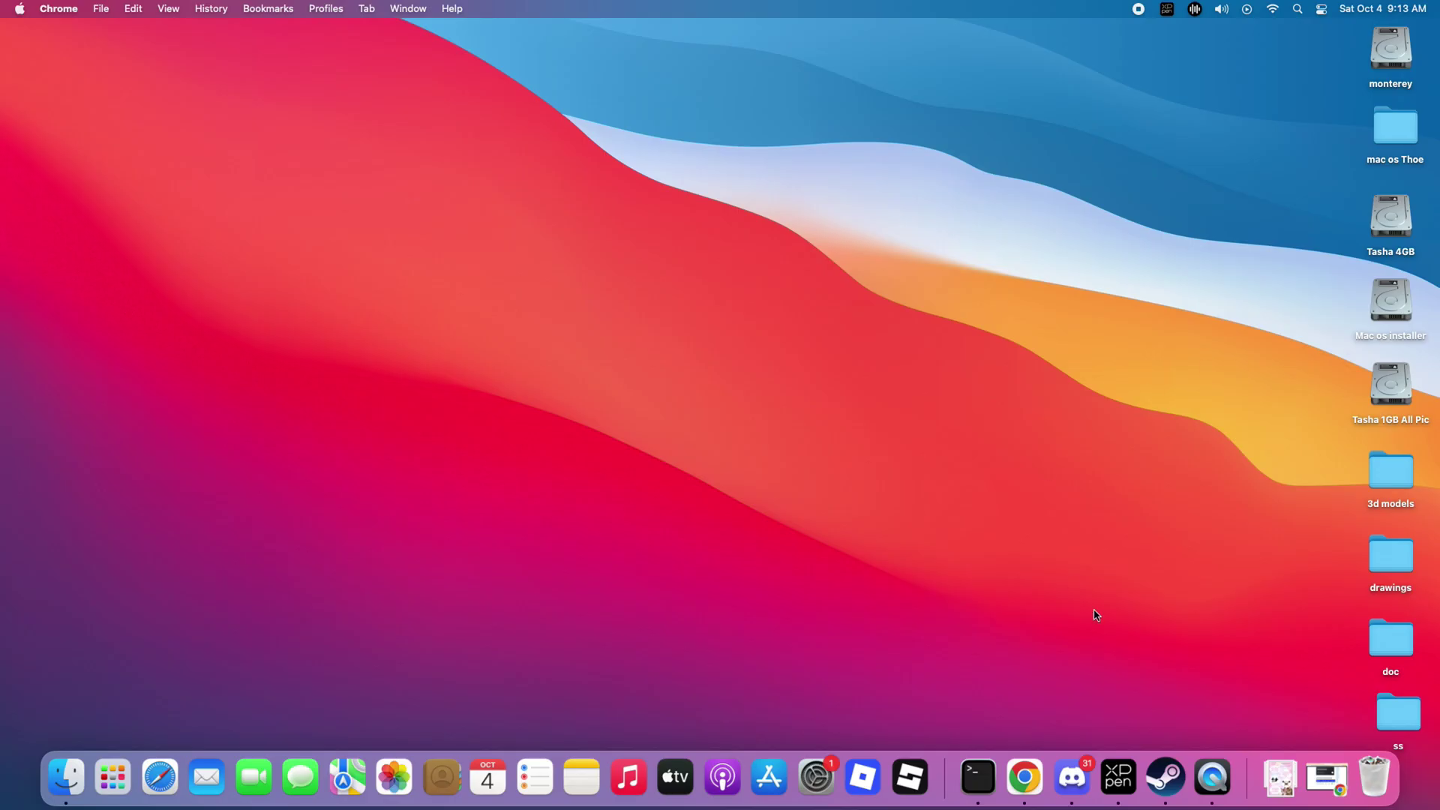
- In Chrome, start downloading the macOS Tahoe 26.0.0 InstallAssistant.pkg from the public installer table and open the full download history
left_click(1032, 774)
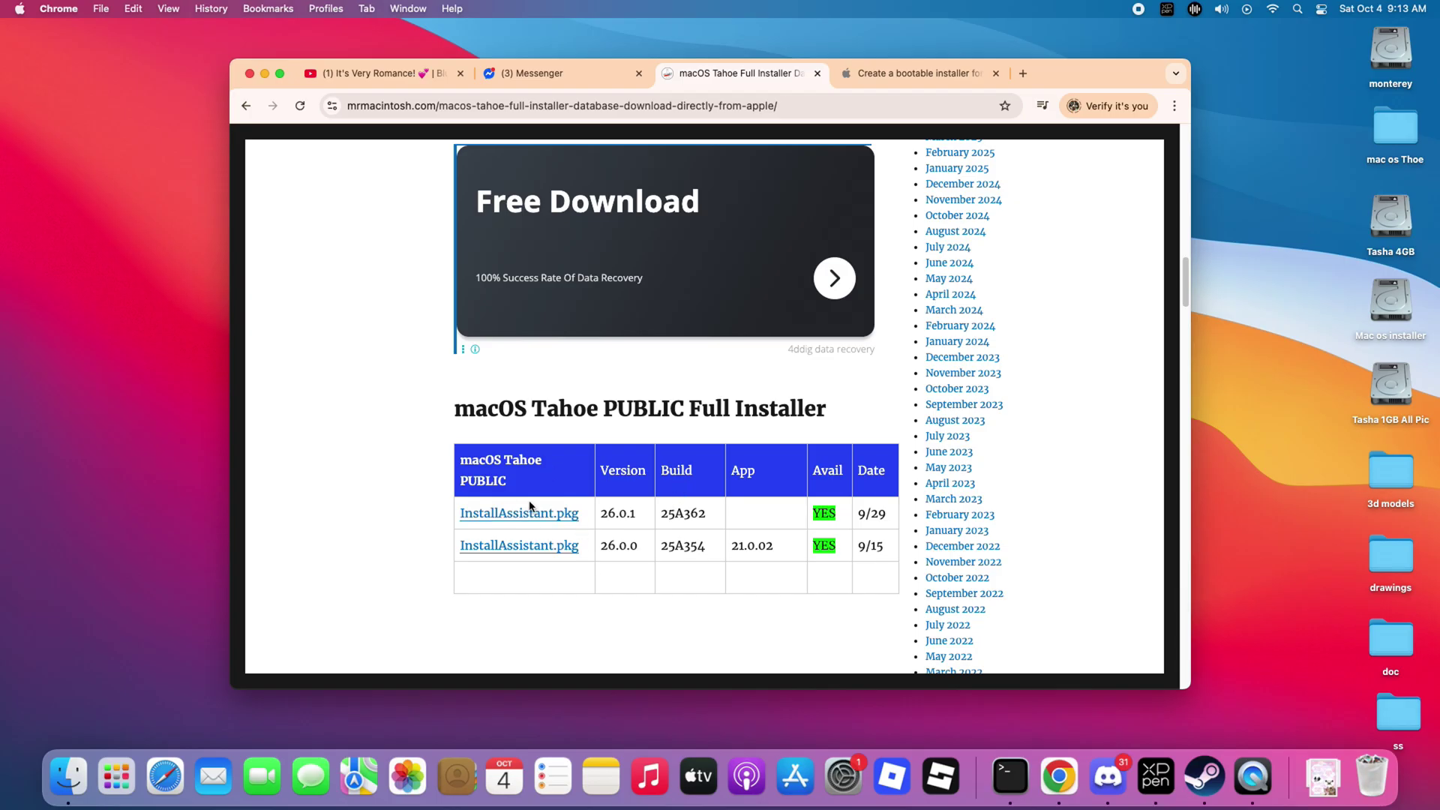
left_click(537, 549)
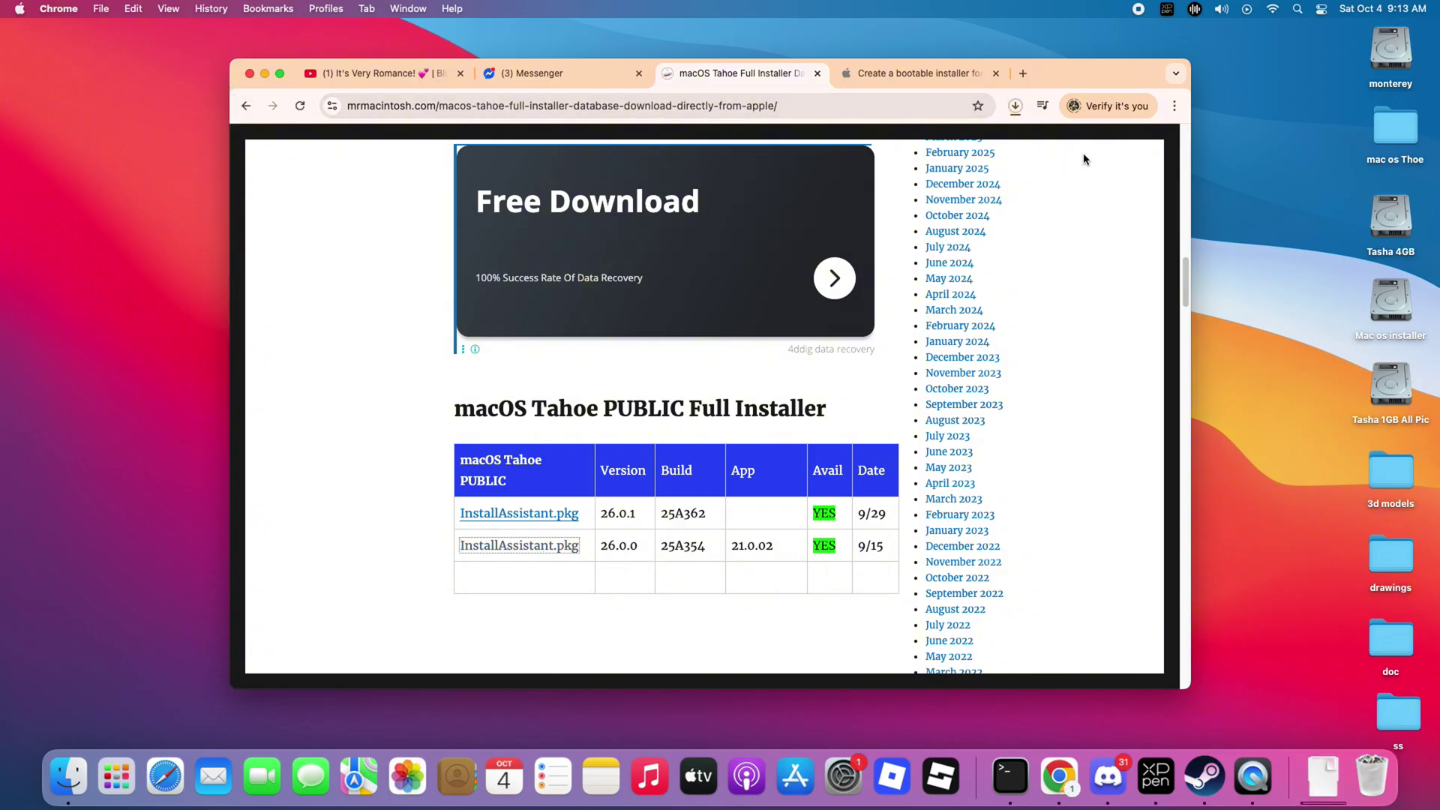
left_click(1016, 106)
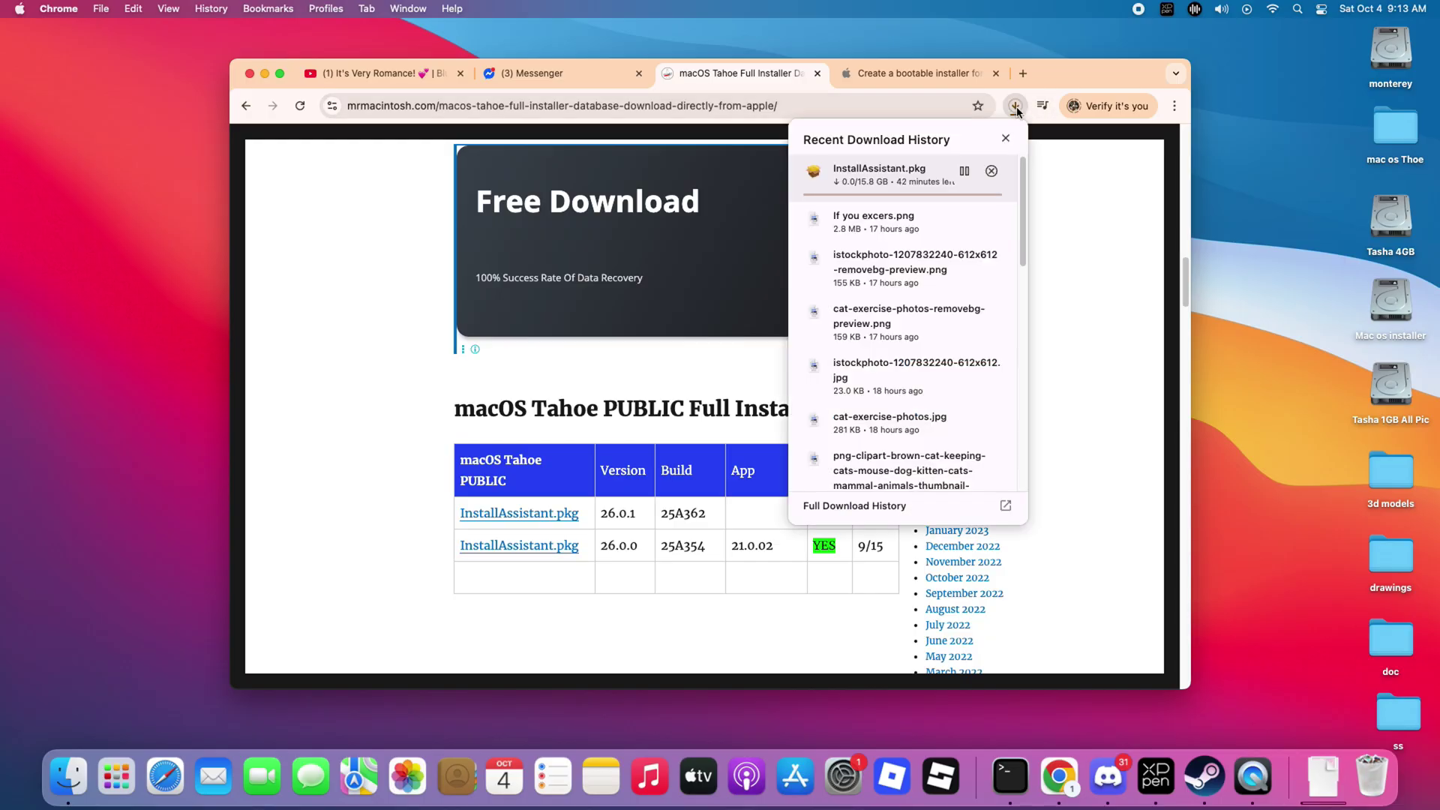
left_click(885, 507)
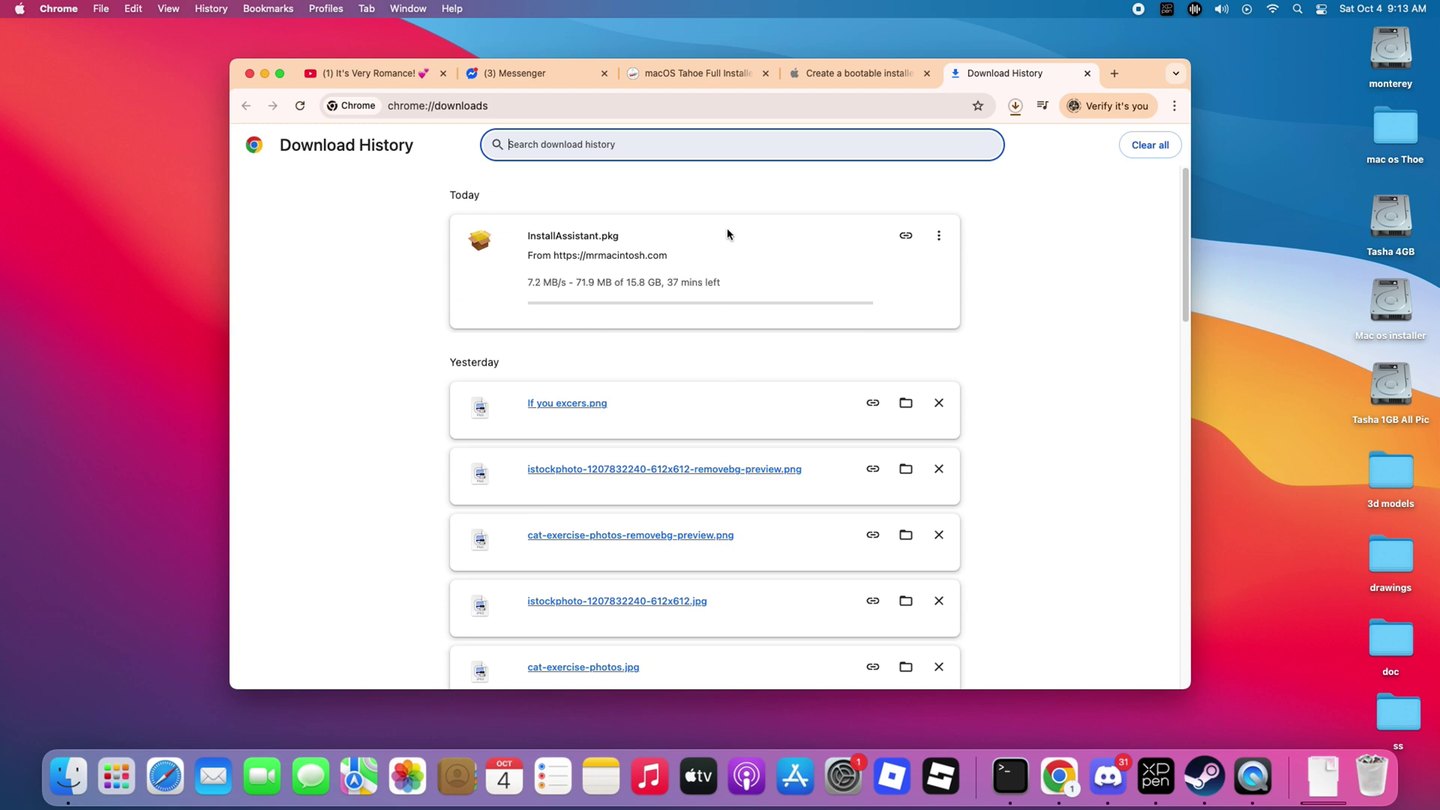
- Check the desktop folder mac os Thoe for the existing InstallAssistant.pkg and close the folder window
double_click(1392, 138)
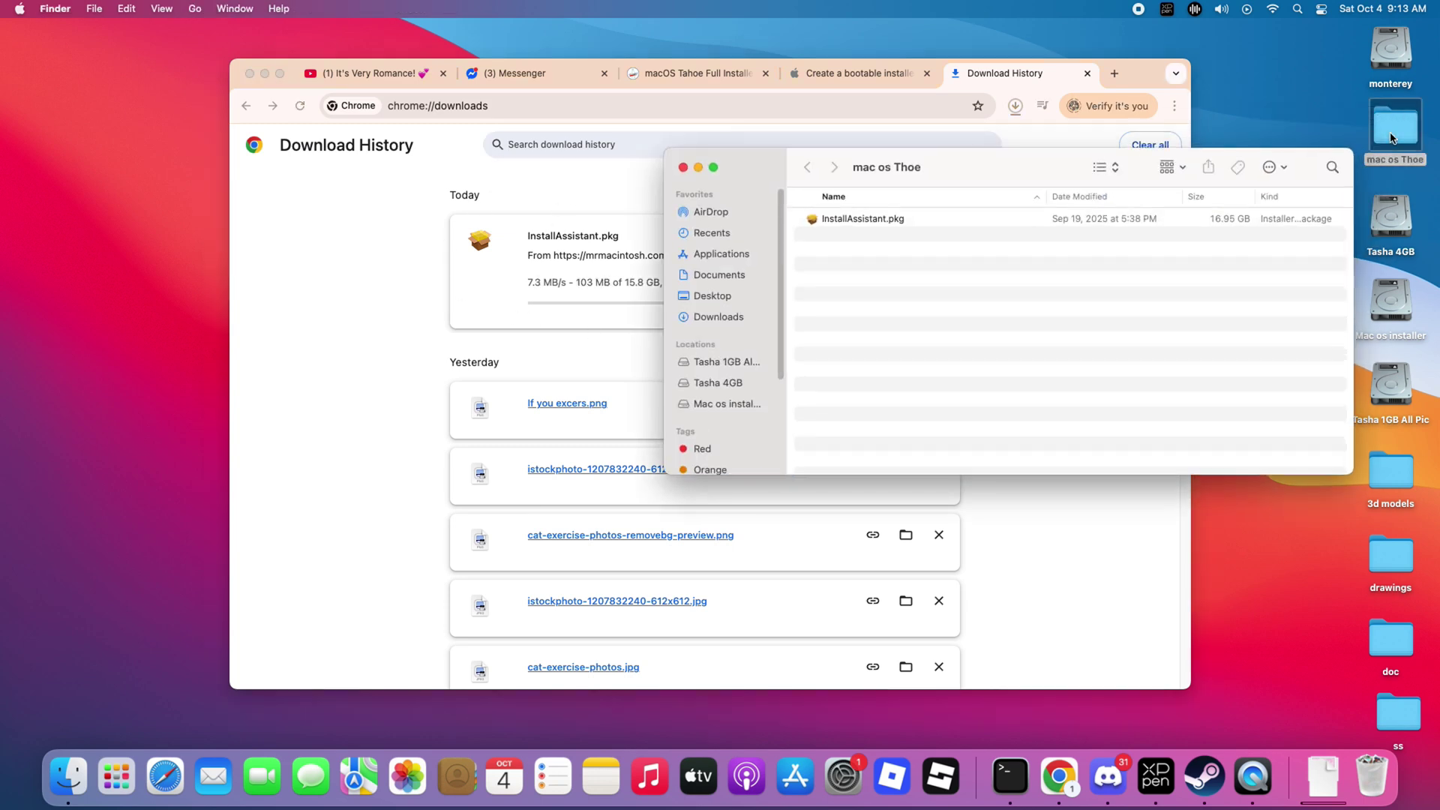
left_click(868, 222)
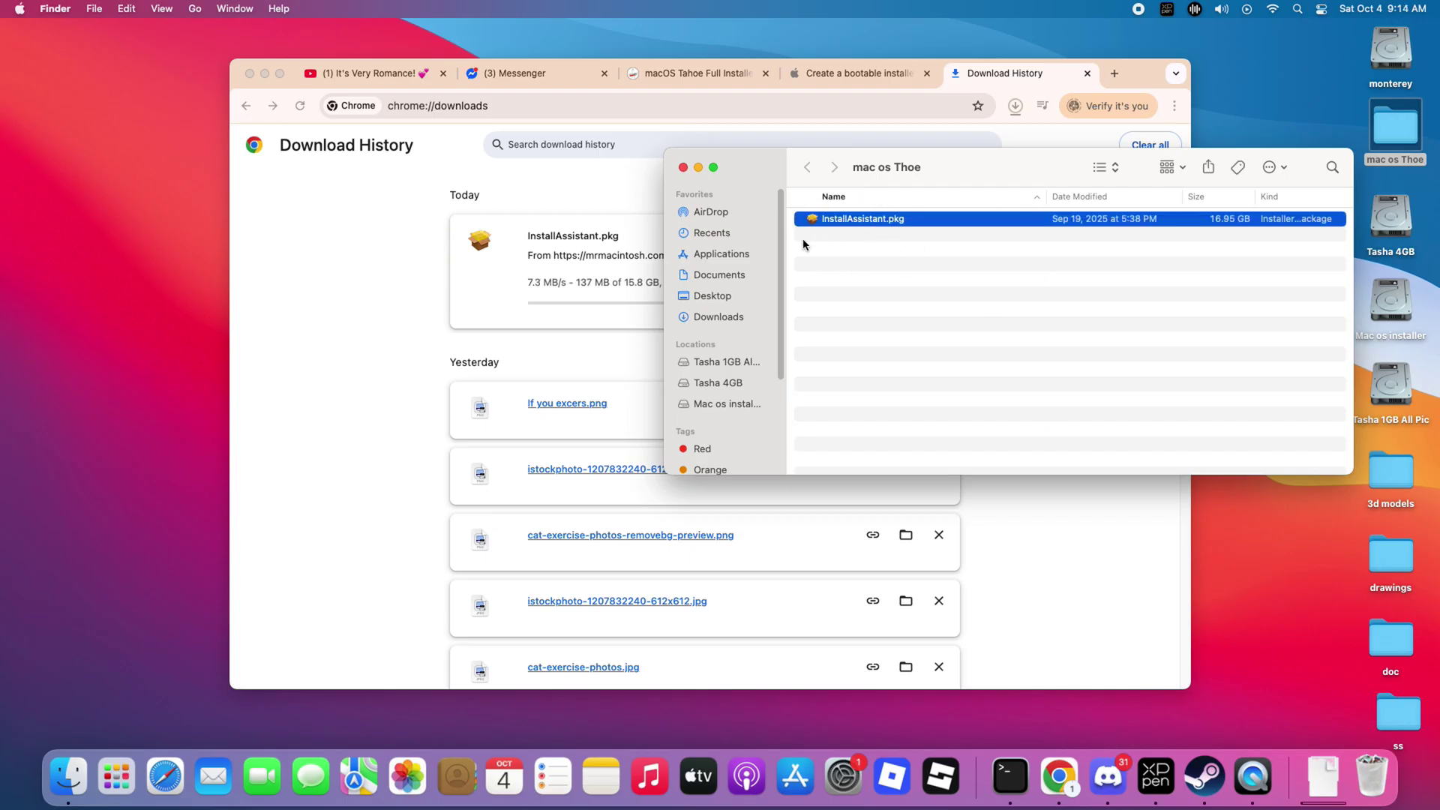
left_click(684, 167)
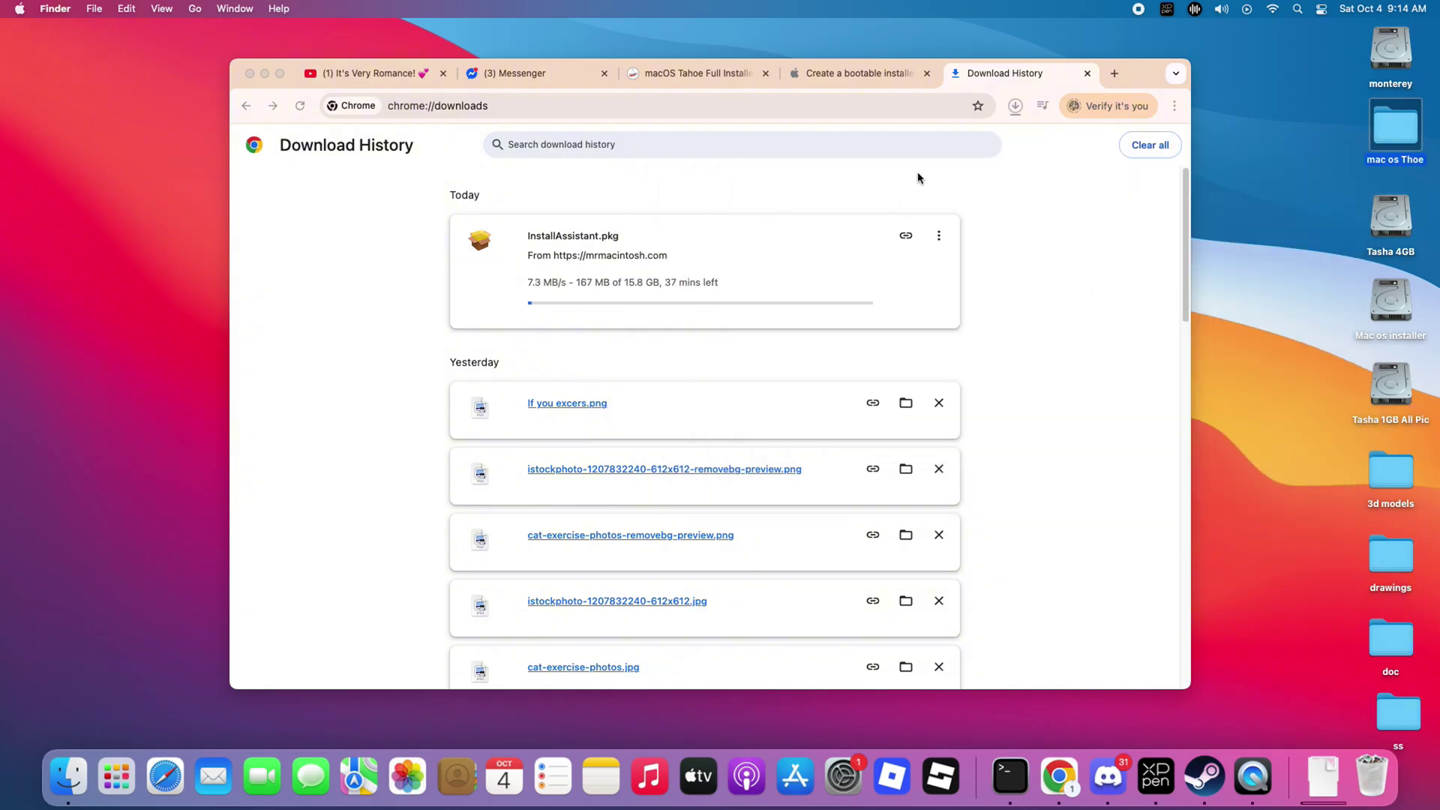
- Pause and cancel the running InstallAssistant.pkg download, and minimize the browser window
left_click(939, 240)
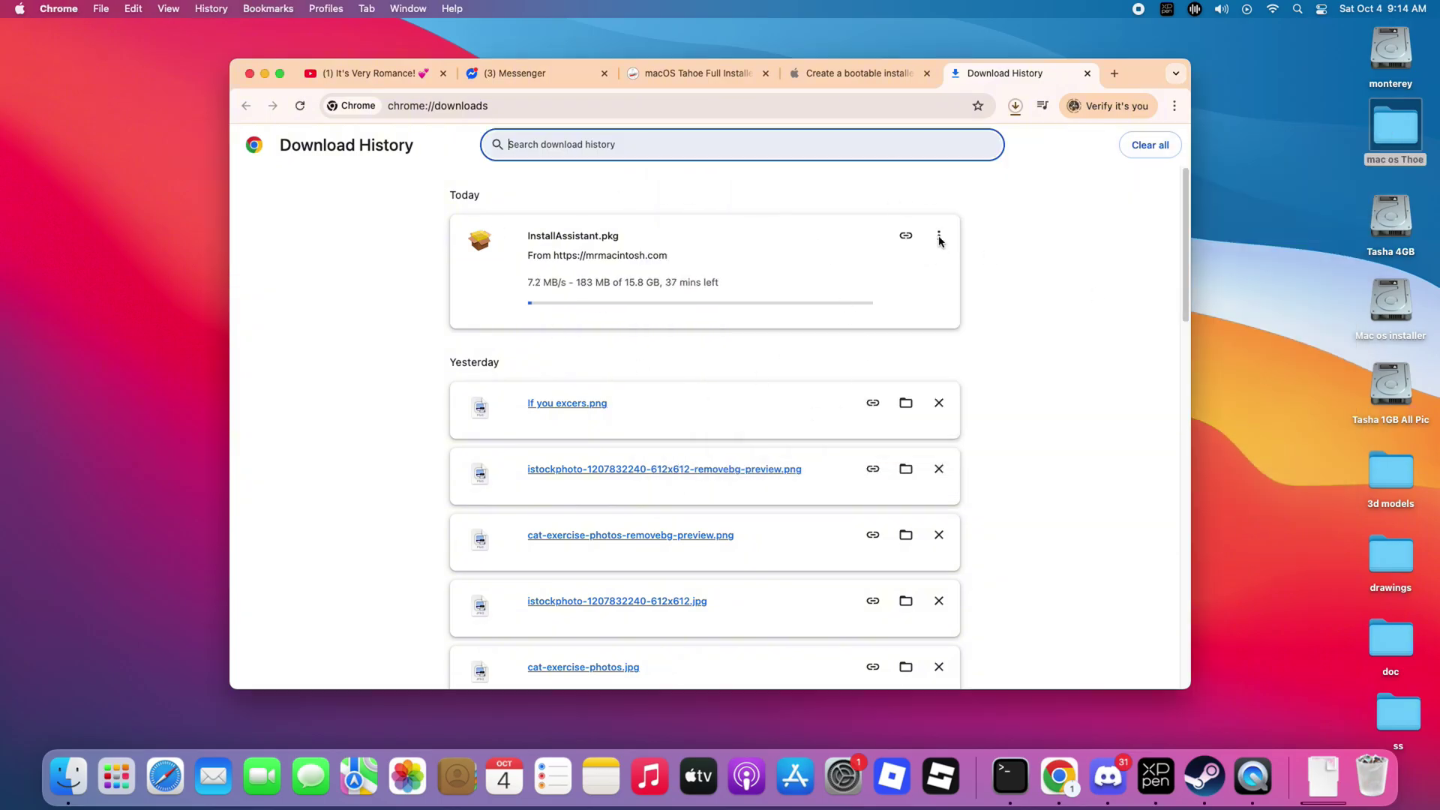
left_click(939, 238)
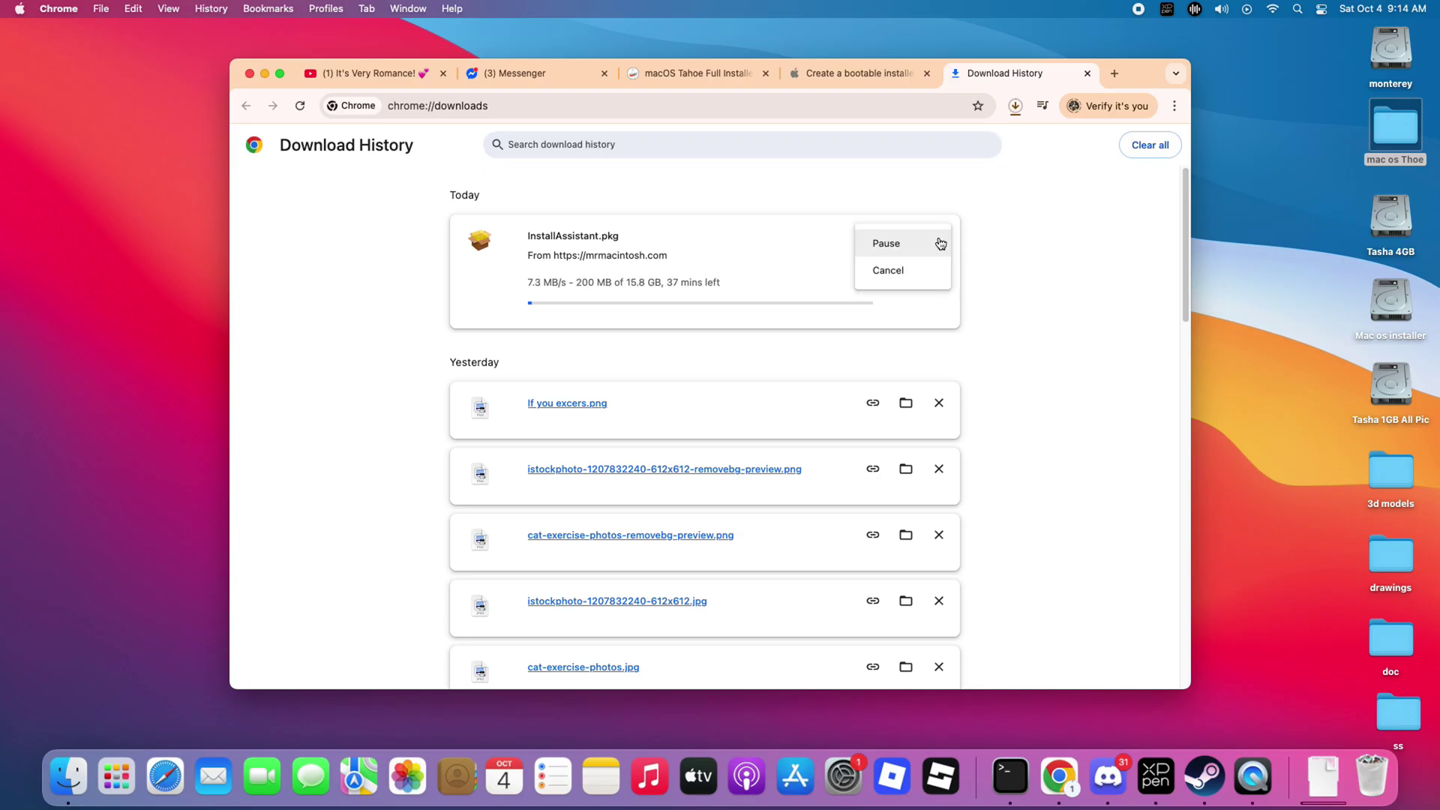
left_click(919, 244)
left_click(939, 237)
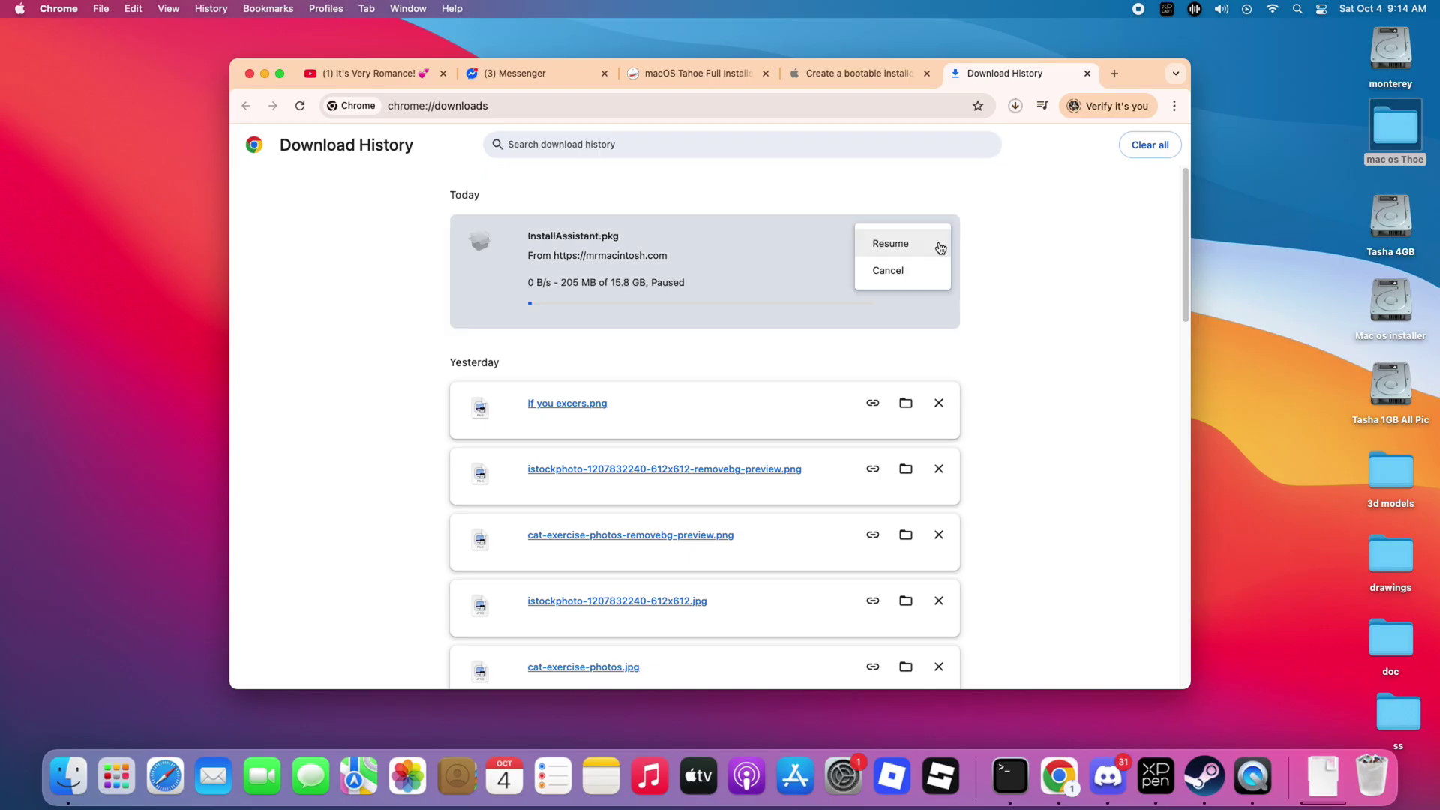
left_click(919, 271)
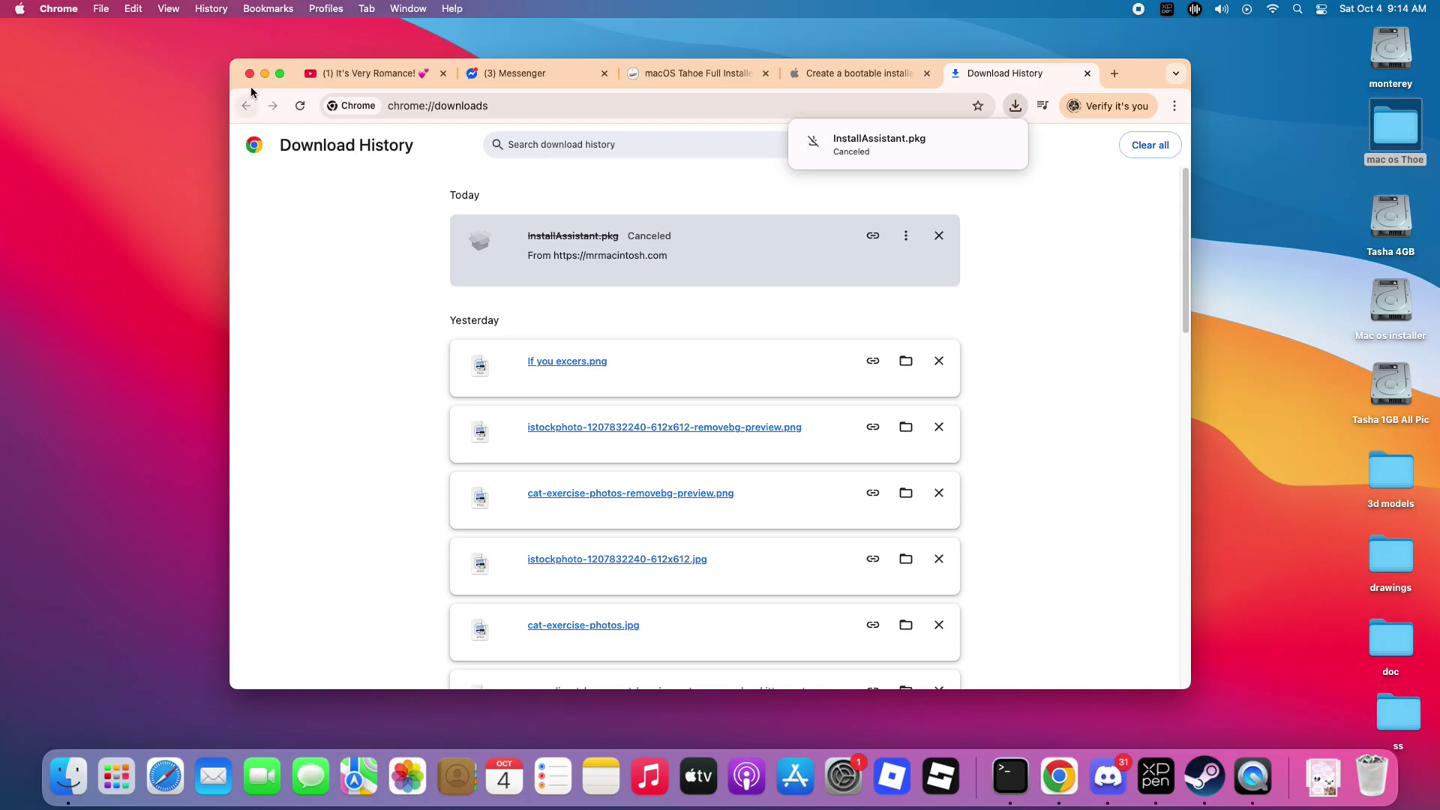
left_click(265, 73)
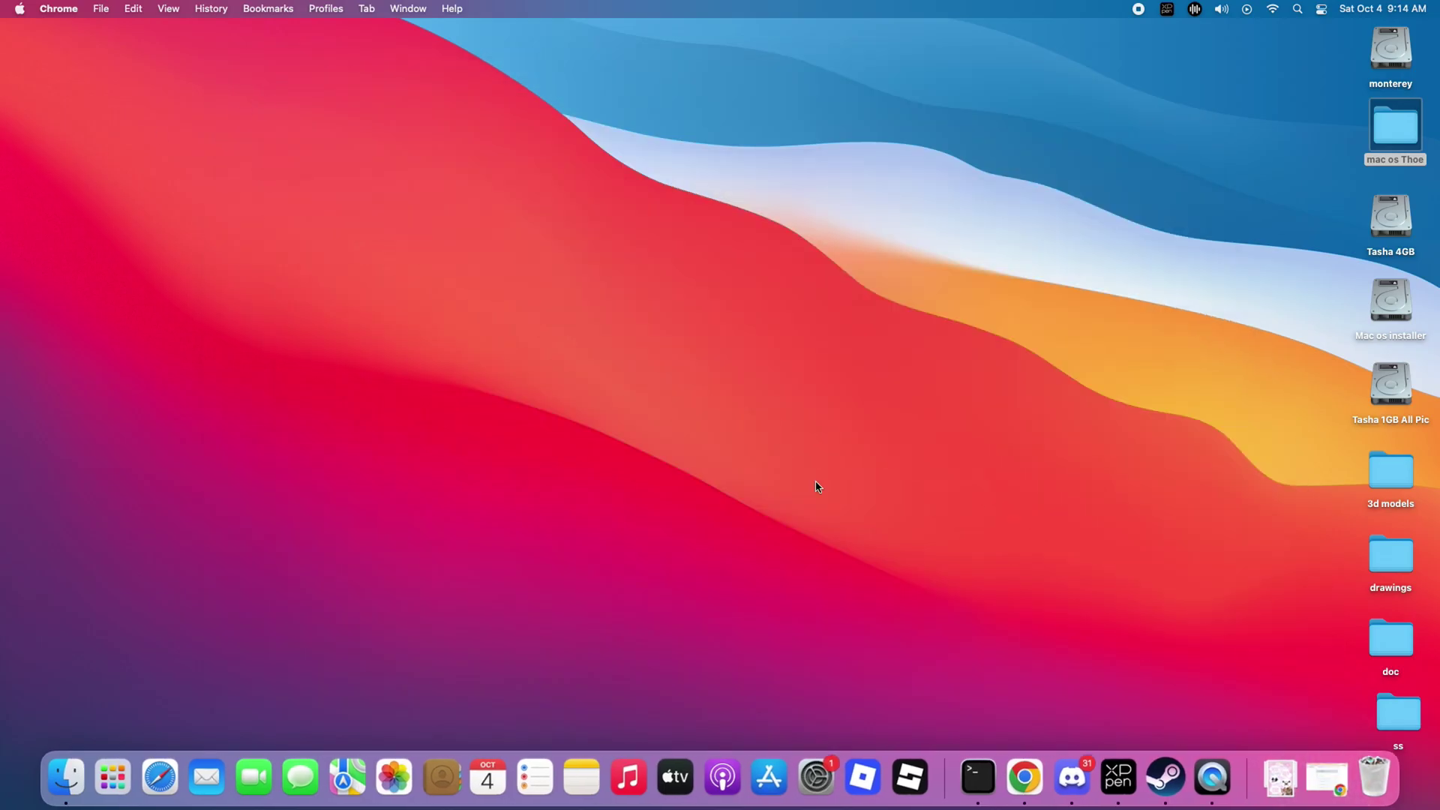
- Launch InstallAssistant.pkg from the desktop folder mac os Thoe and close the folder window behind the installer
double_click(1394, 119)
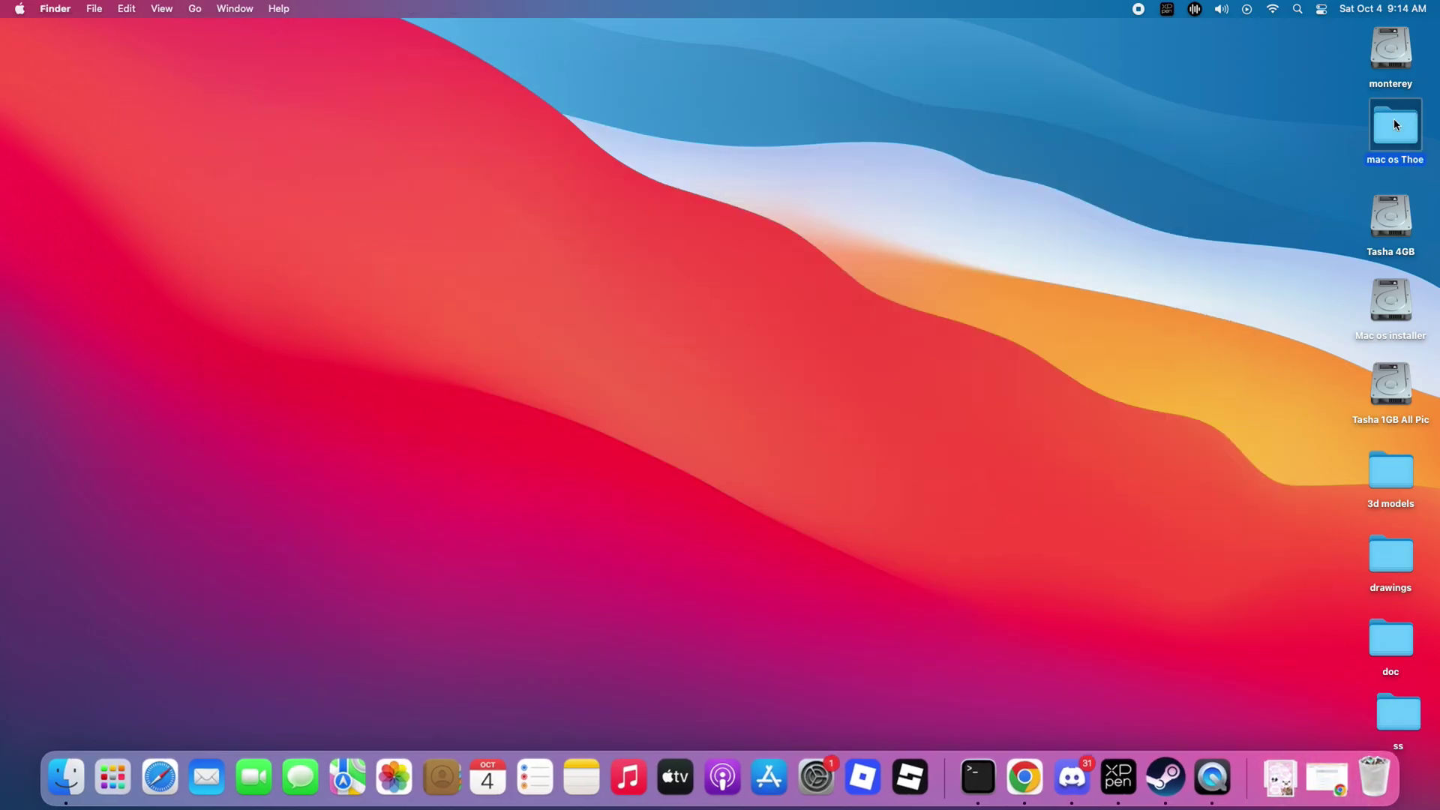
left_click(863, 220)
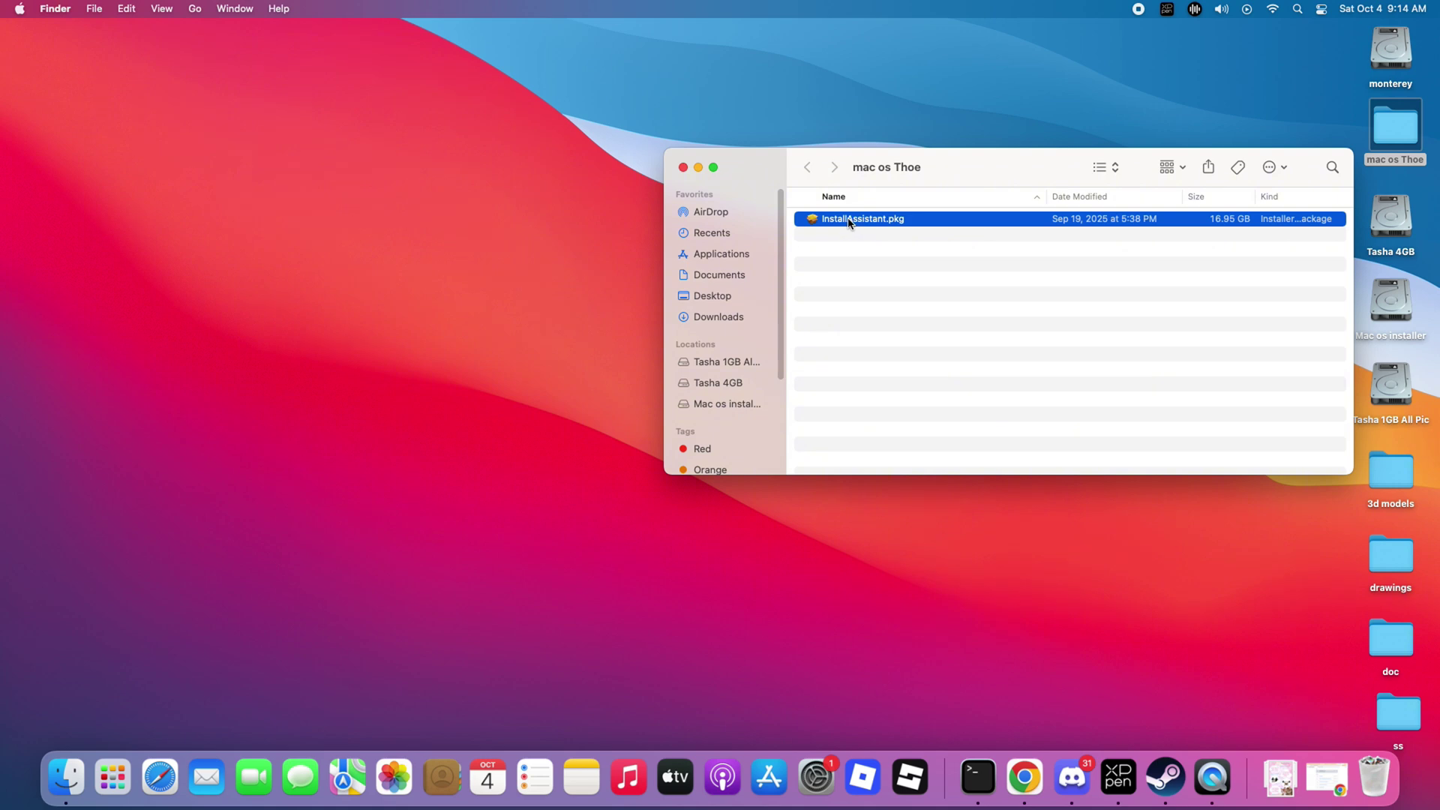
left_click_drag(1020, 161, 700, 197)
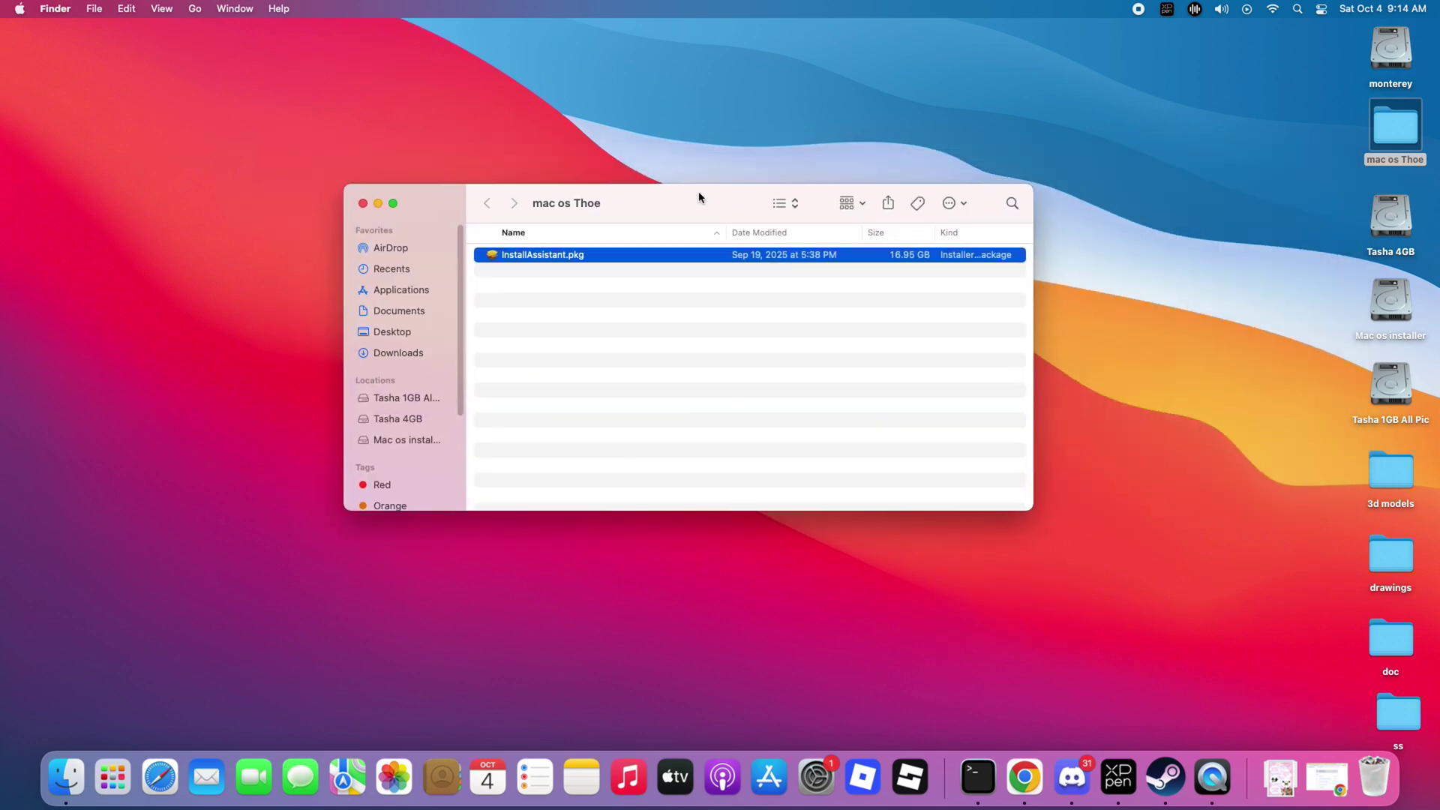
double_click(544, 256)
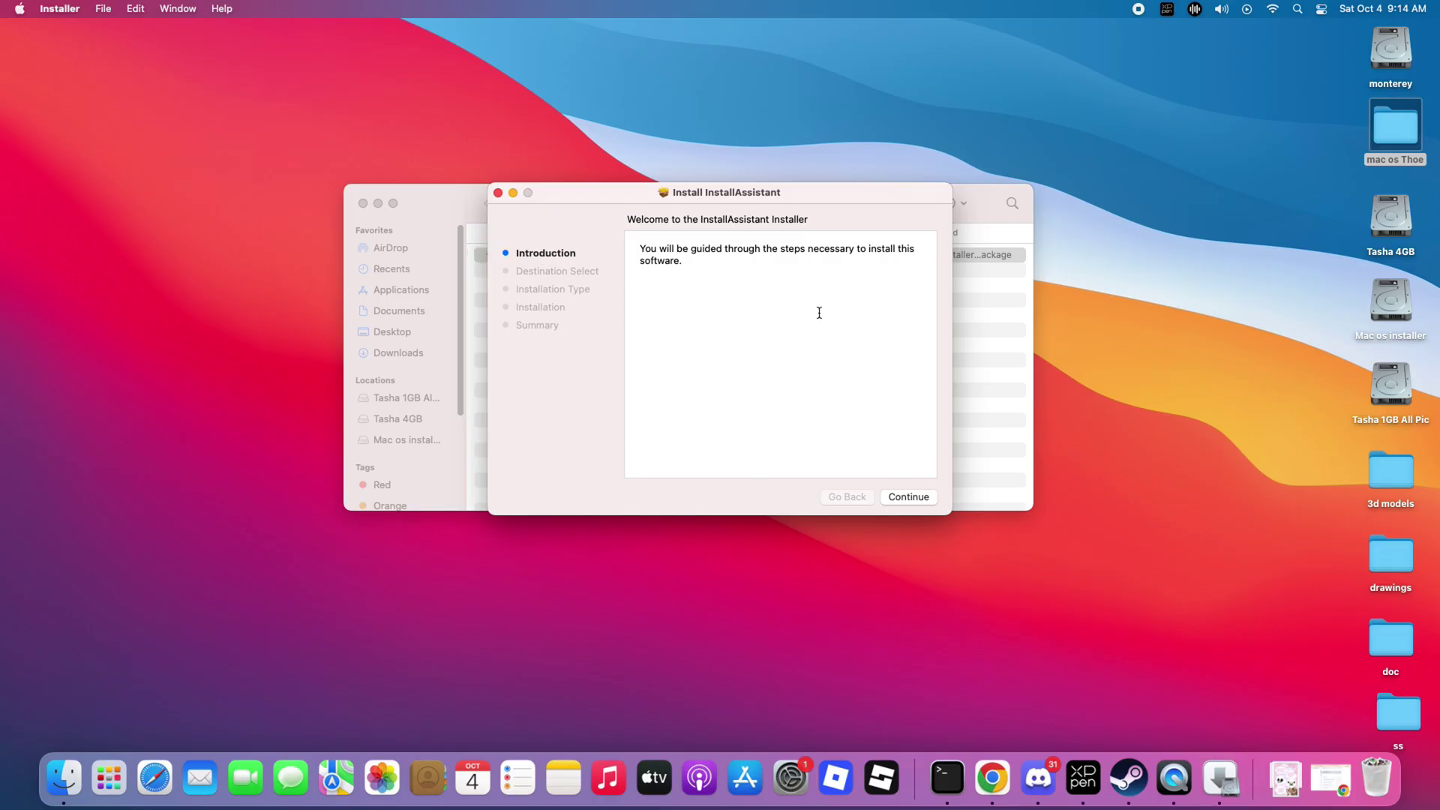
left_click(363, 203)
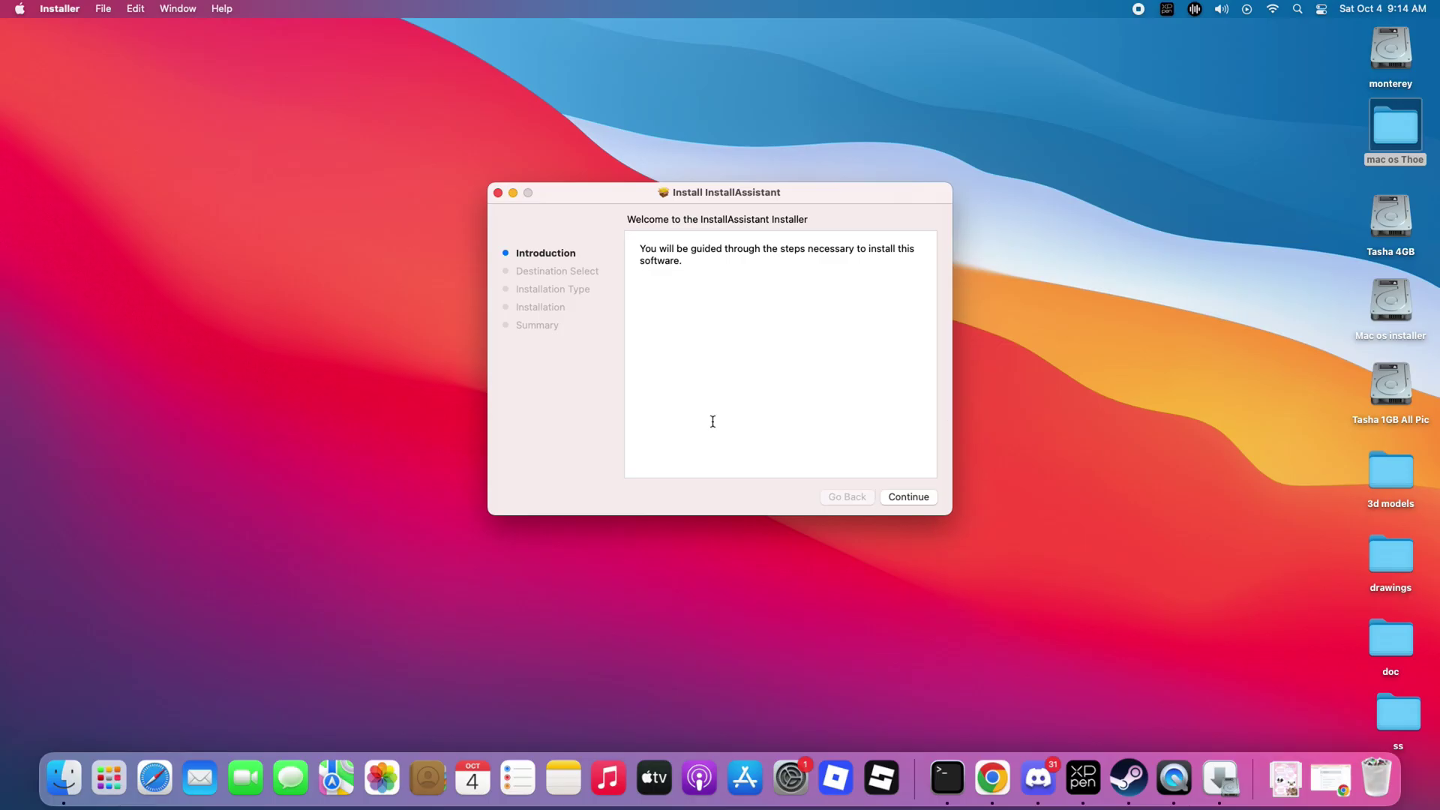
- Perform the standard InstallAssistant installation on the monterey disk, authorizing it with the account password, and close the installer
left_click(906, 497)
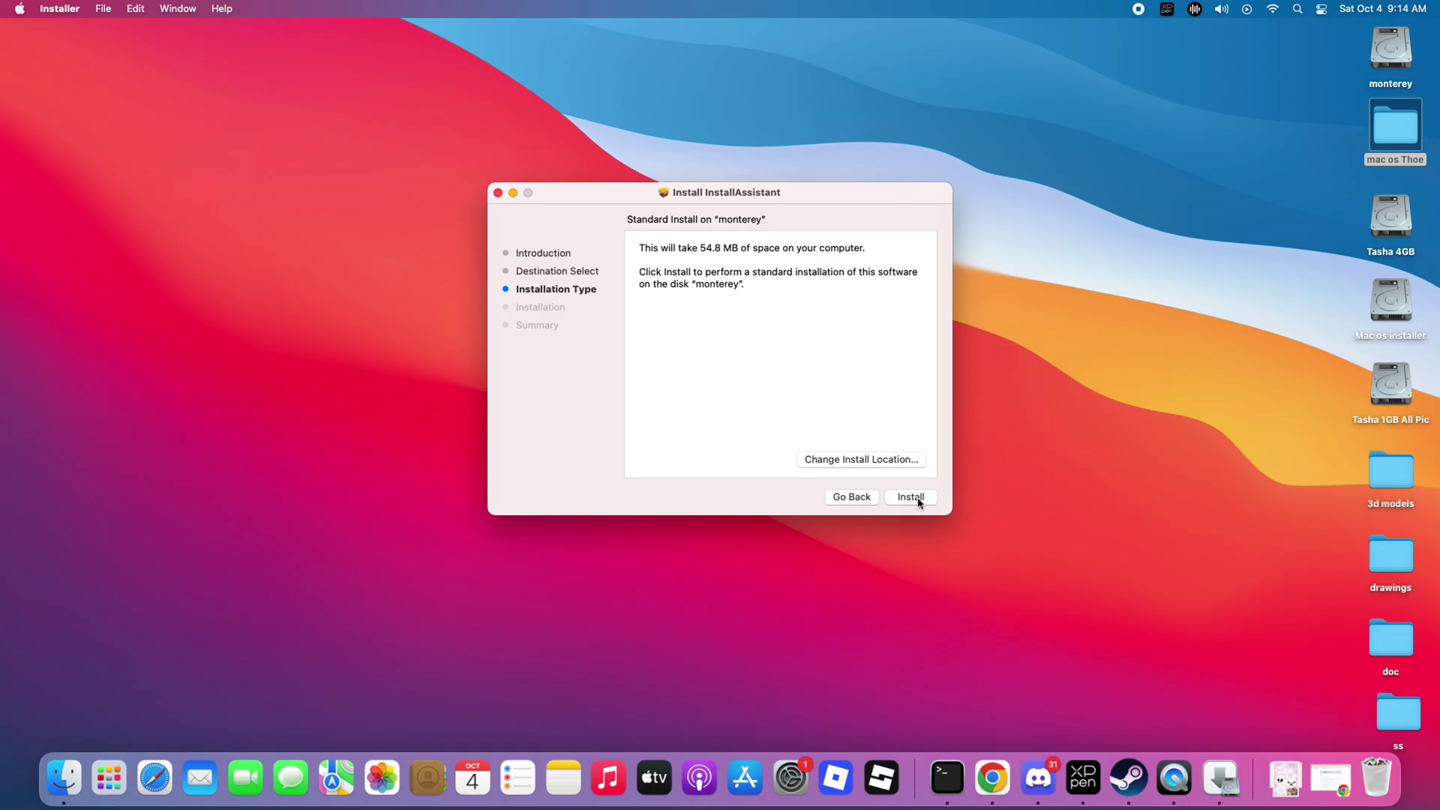
left_click(916, 498)
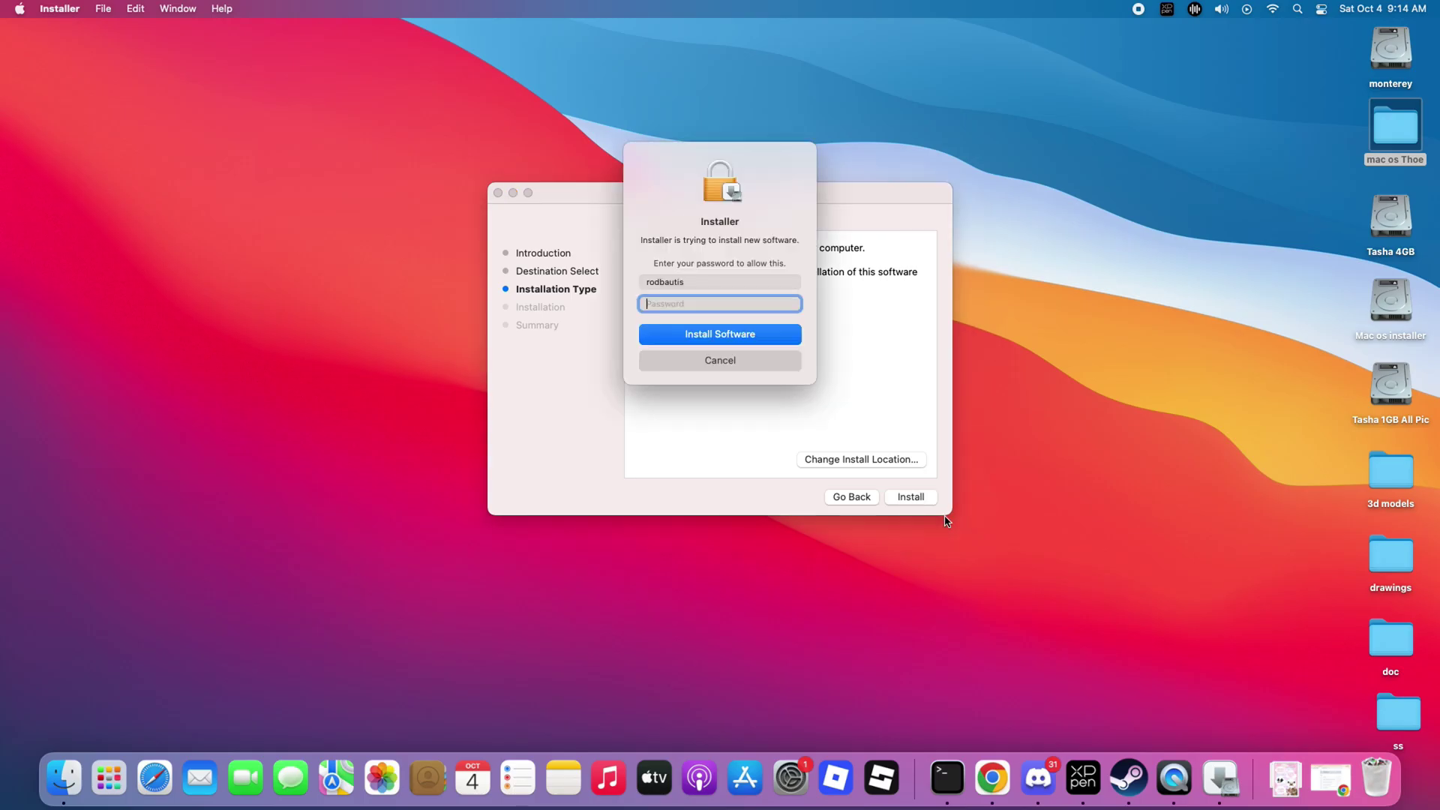
type("*****")
key("Return")
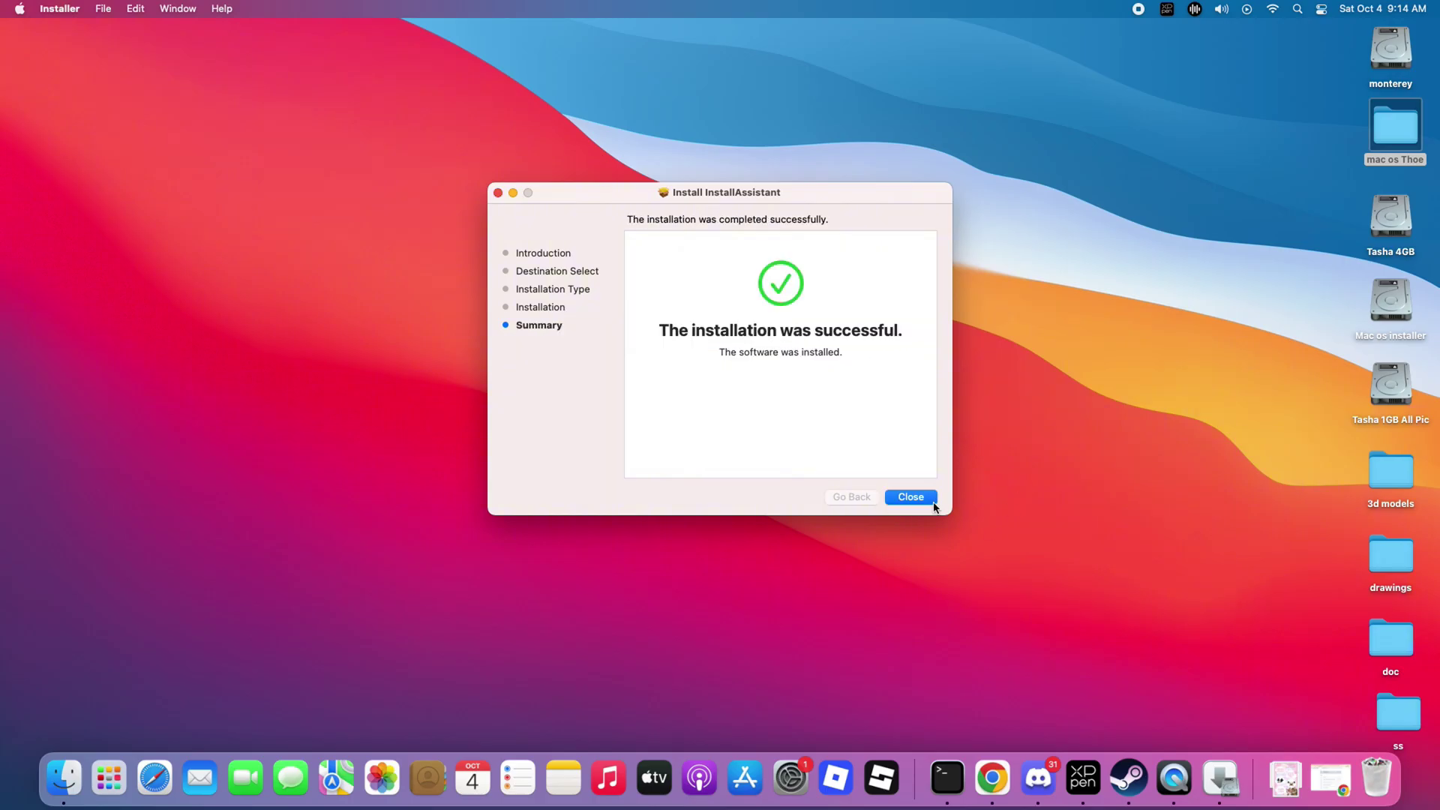
left_click(934, 503)
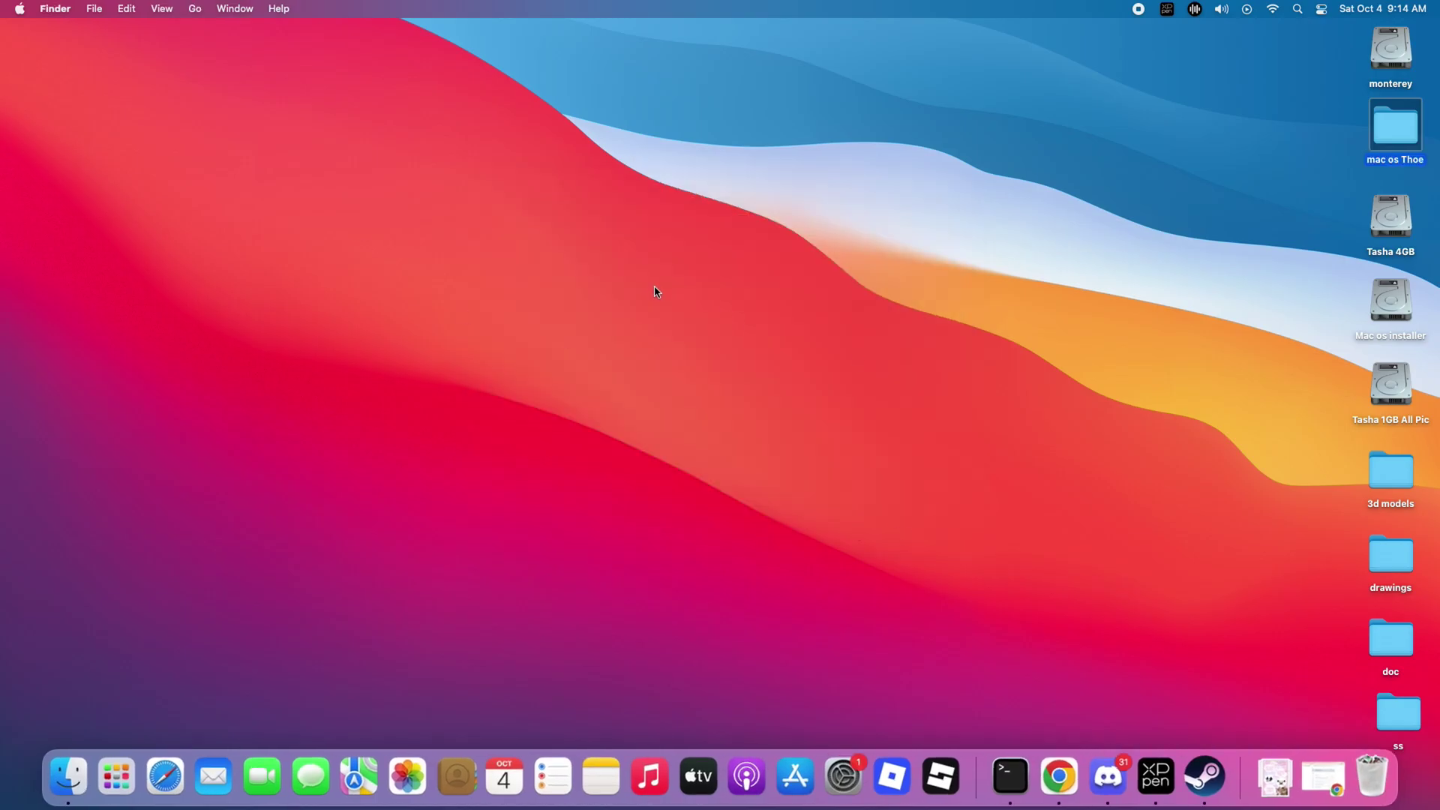
- Locate the Install macOS Tahoe app in the Applications folder and close the folder window
left_click(201, 9)
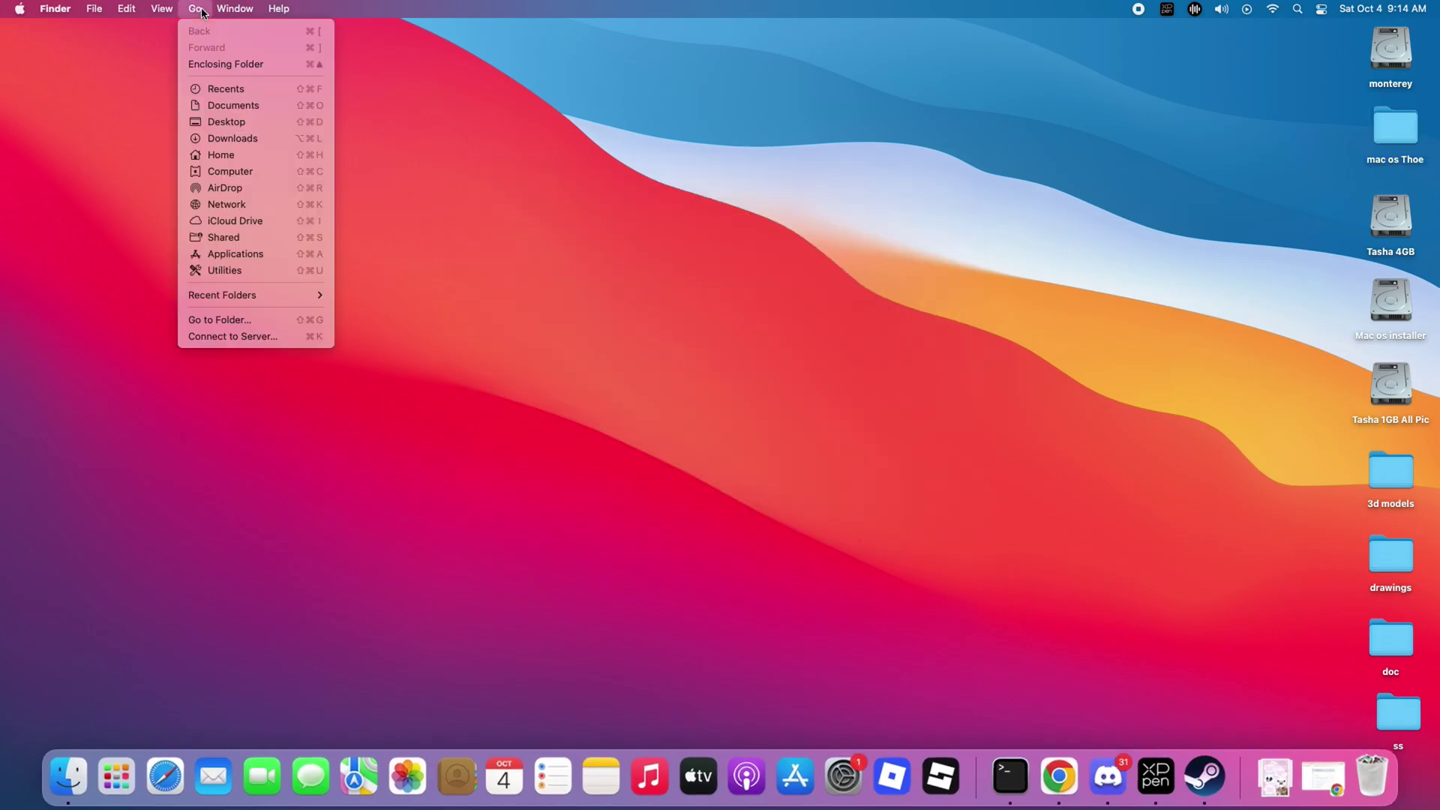
left_click(228, 258)
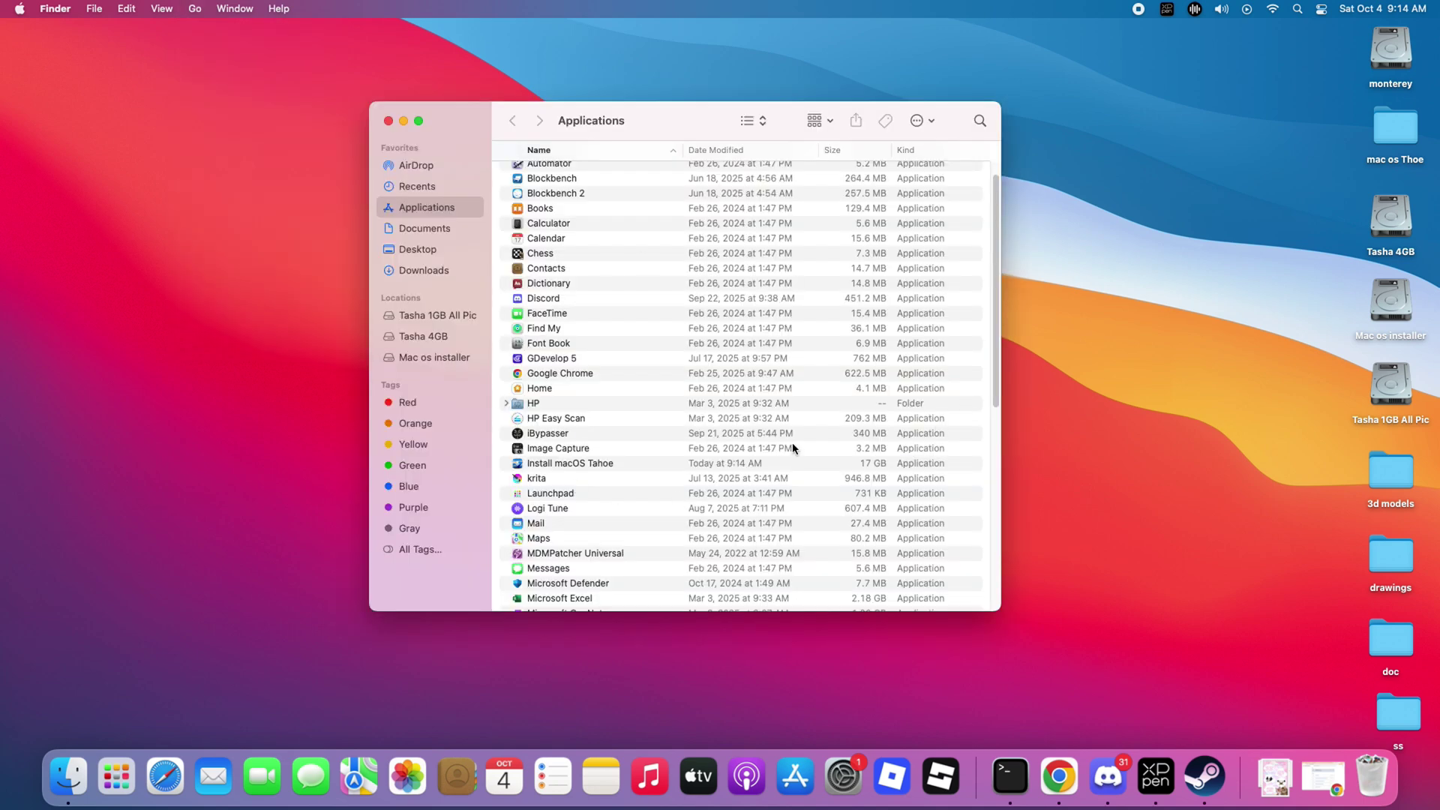
left_click(578, 465)
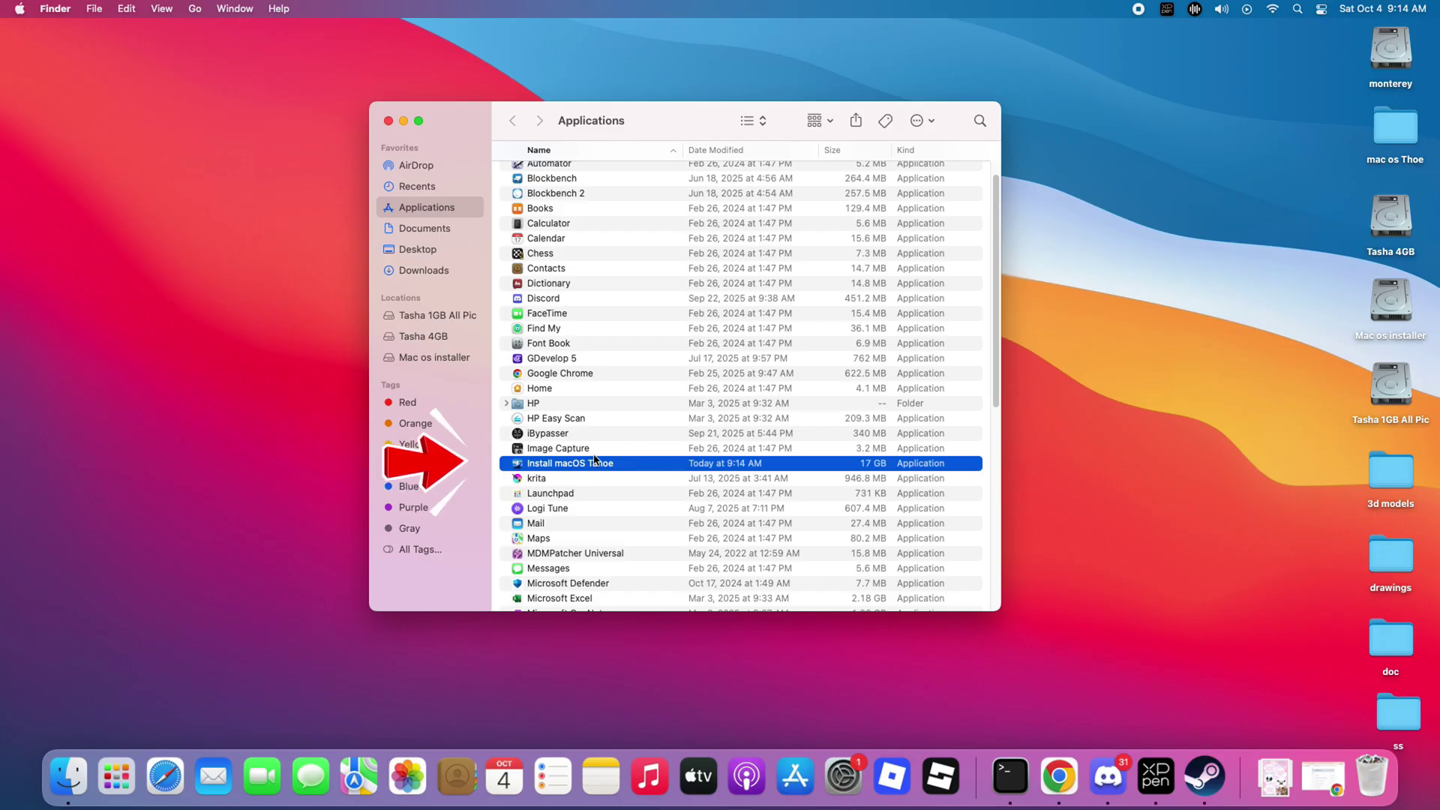
key("Return")
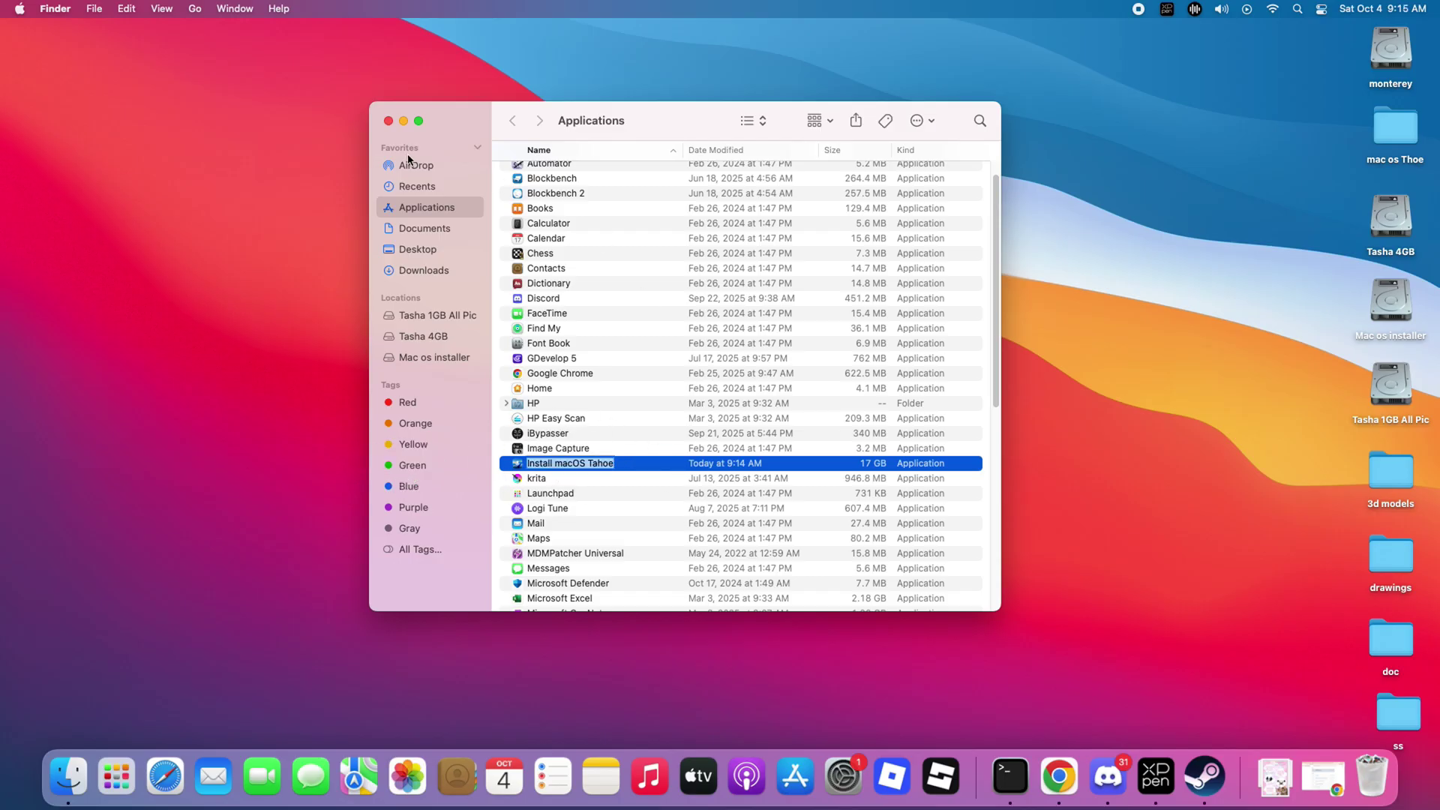
key("Return")
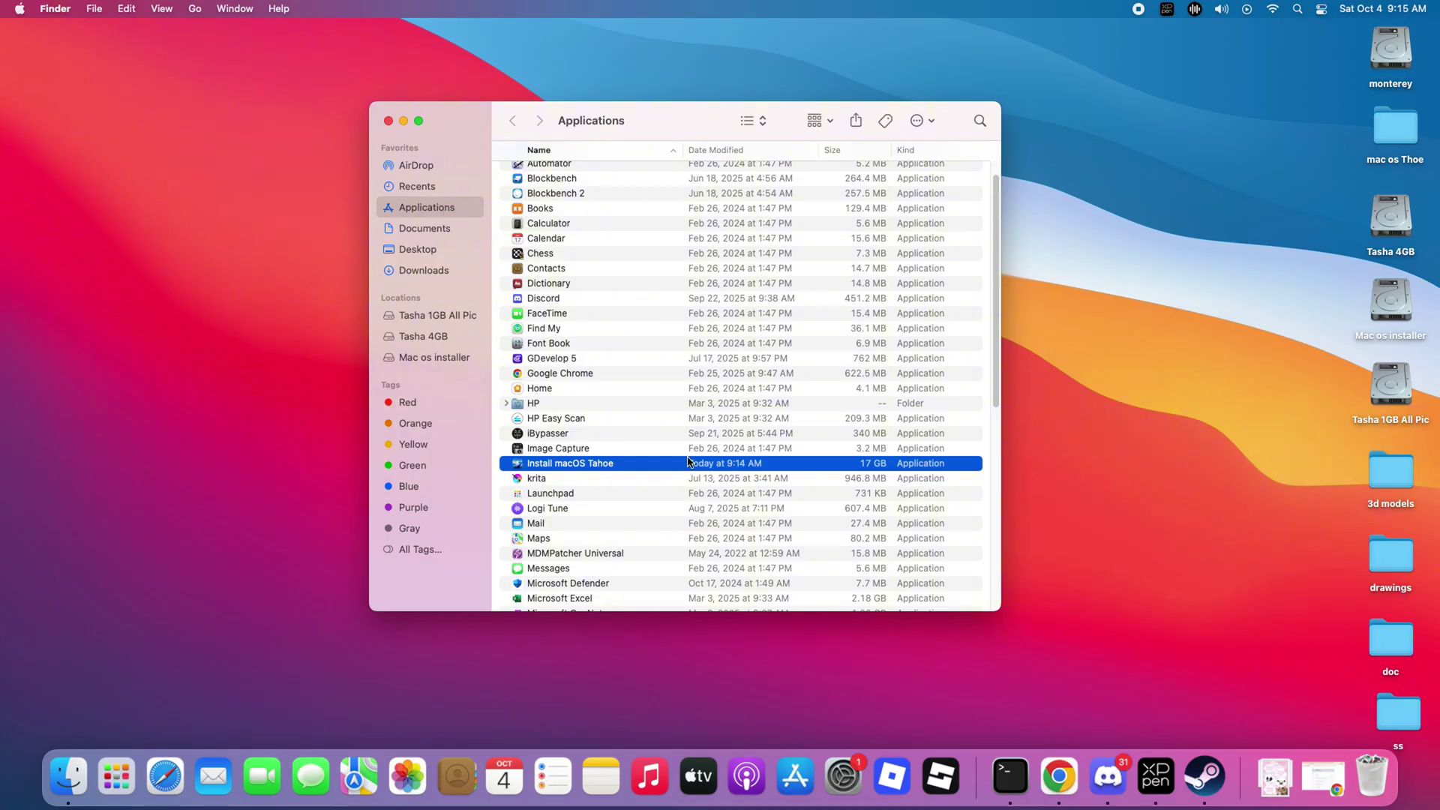
left_click(116, 762)
left_click(389, 122)
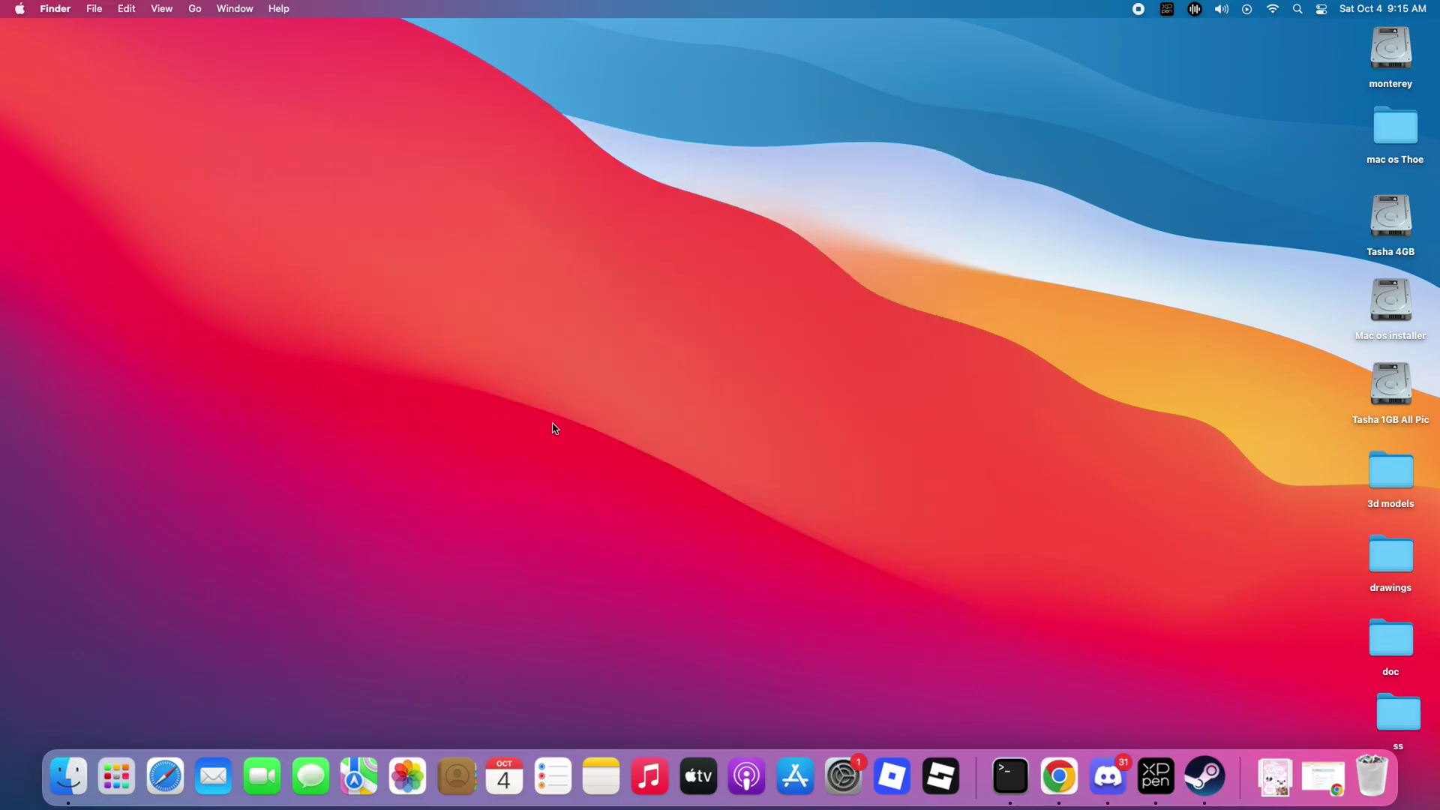
- Switch to Chrome and examine the Tahoe Terminal command on Apple's bootable installer support page, and minimize the browser
left_click(1062, 766)
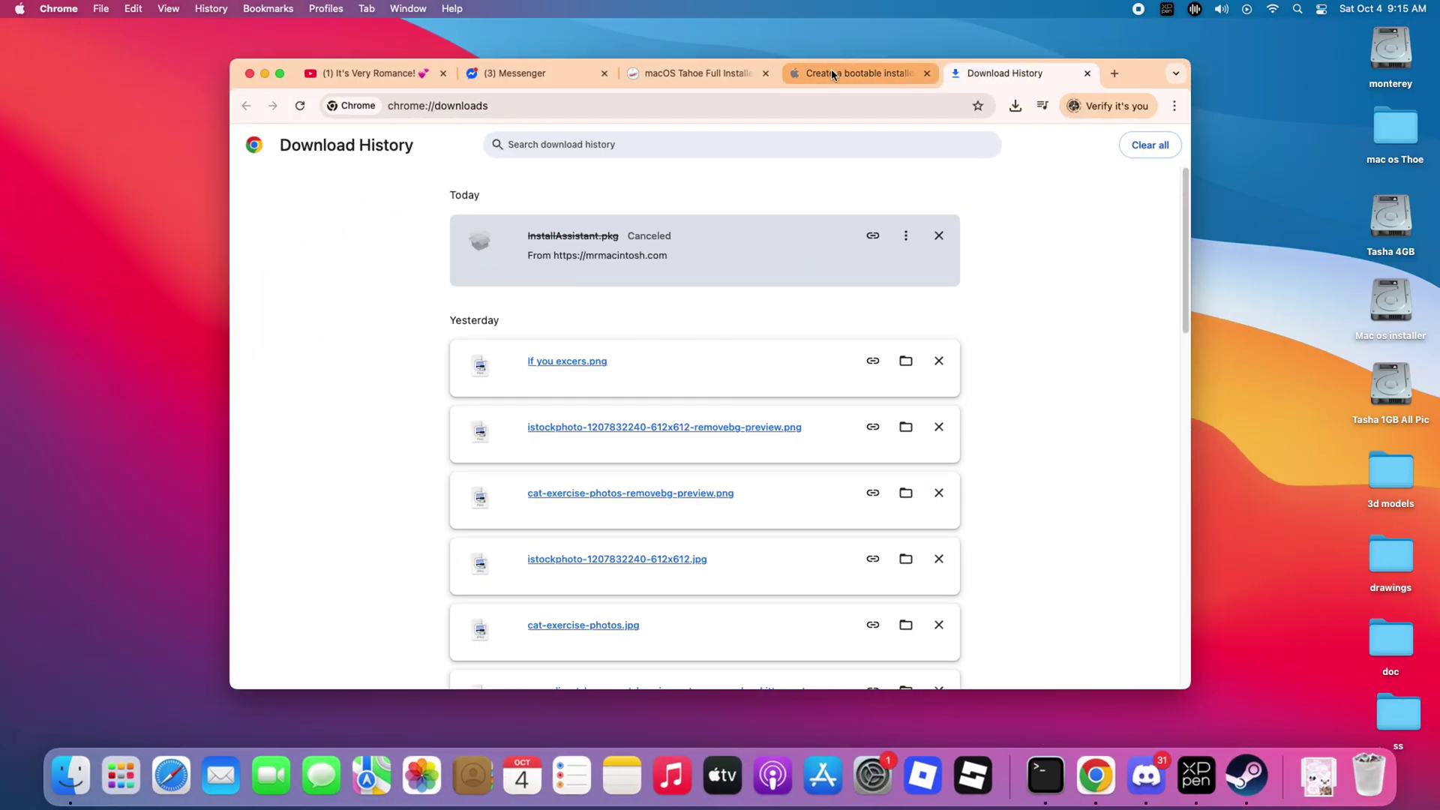
left_click(832, 73)
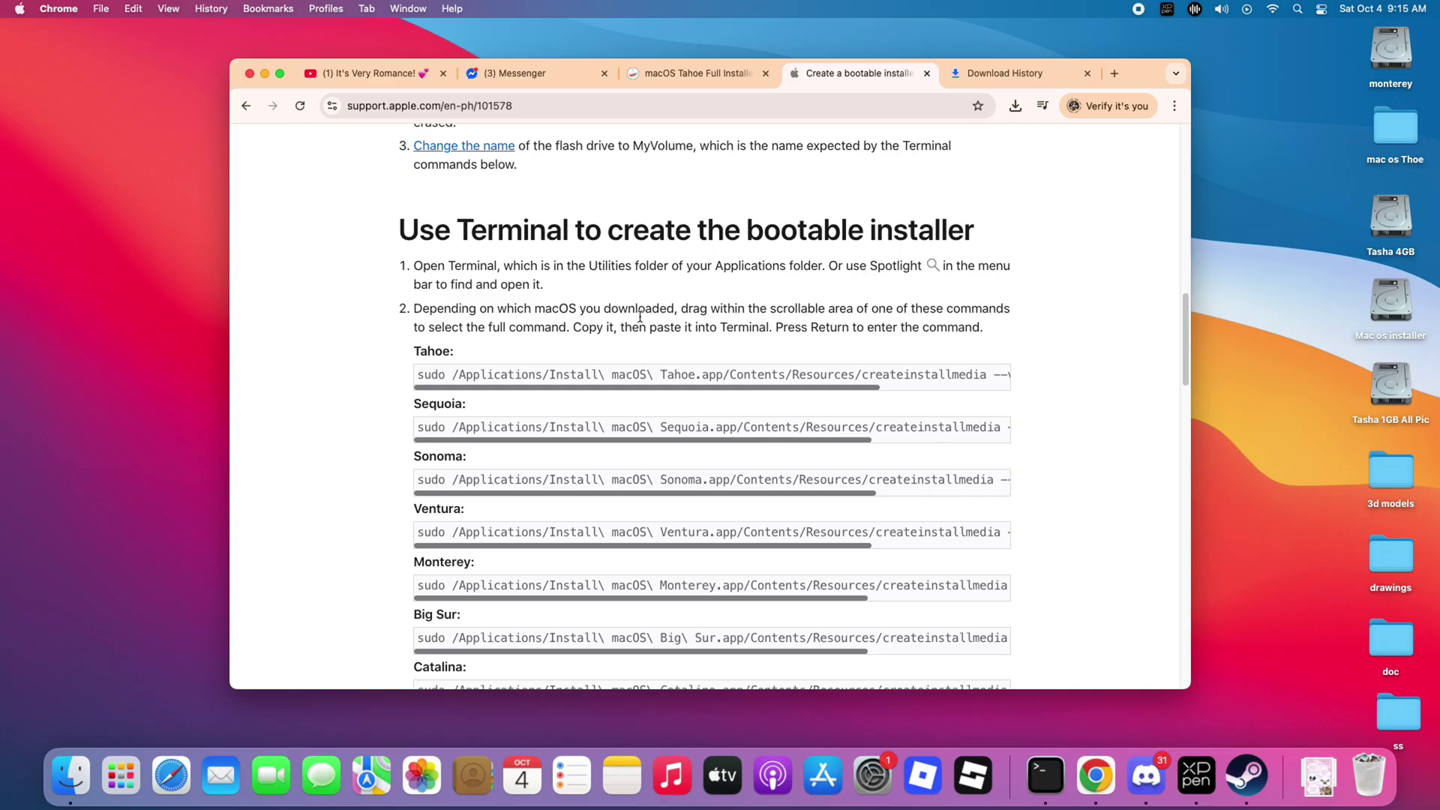
left_click(264, 71)
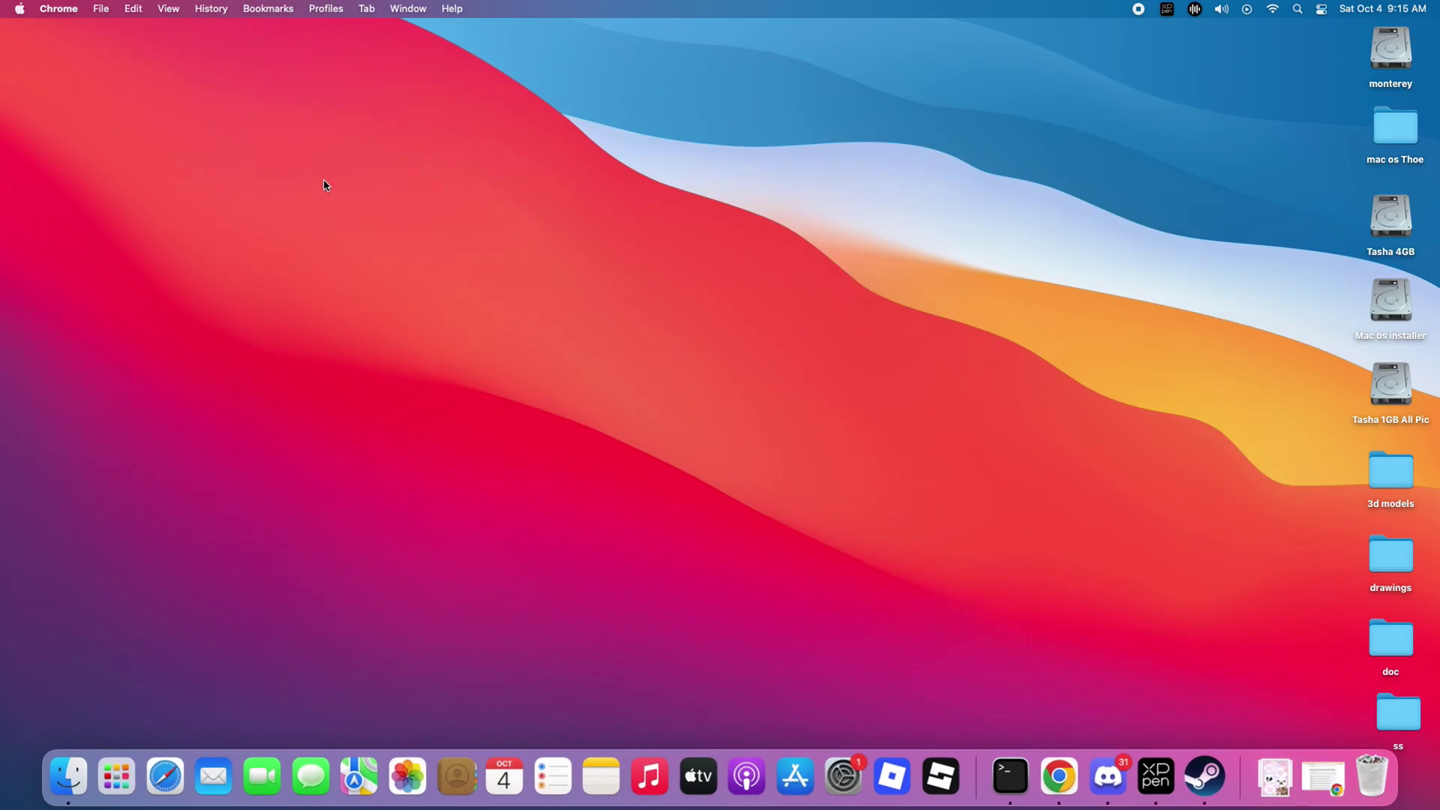
- Open Disk Utility from the Other group of applications and reposition its window on the desktop
left_click(107, 795)
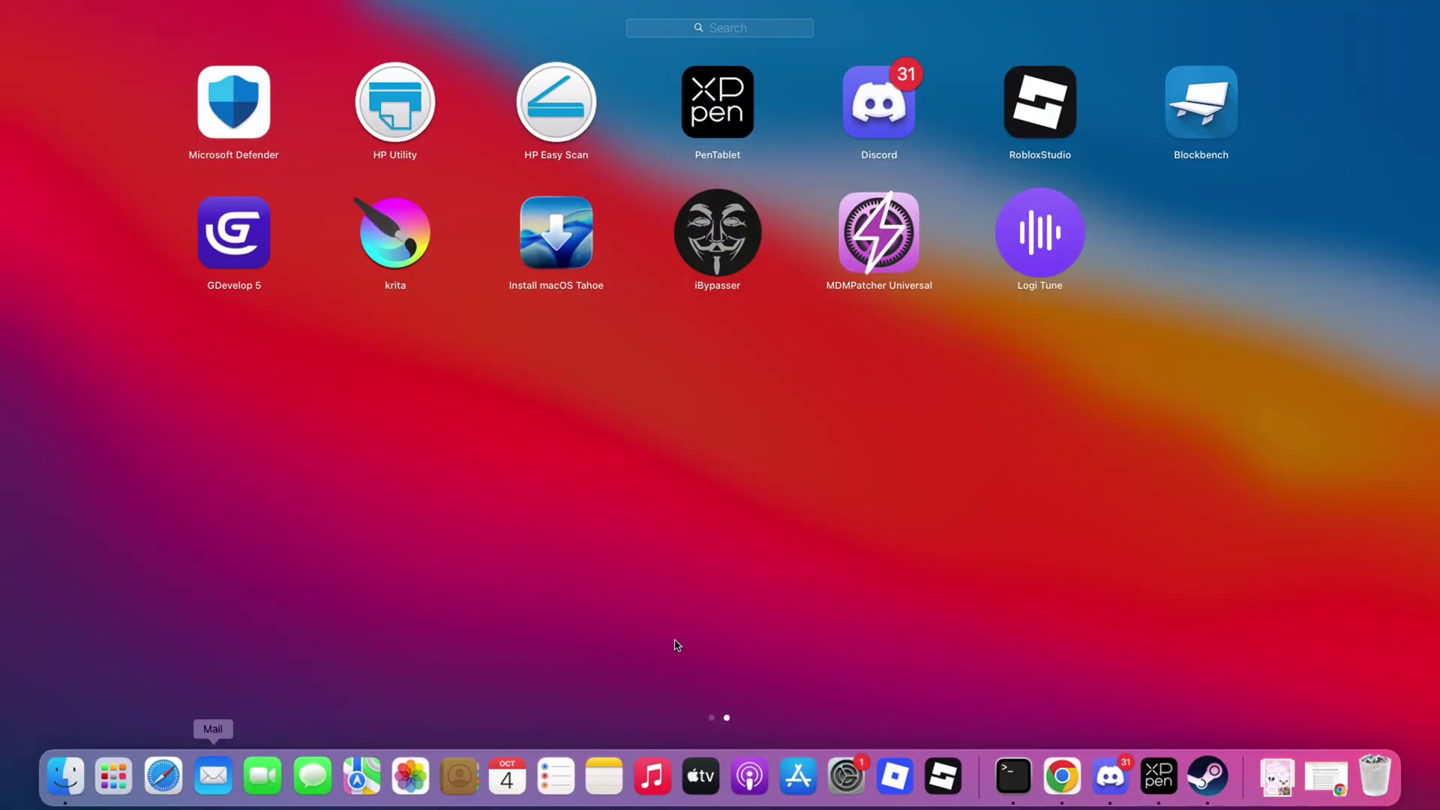
left_click_drag(498, 489, 939, 571)
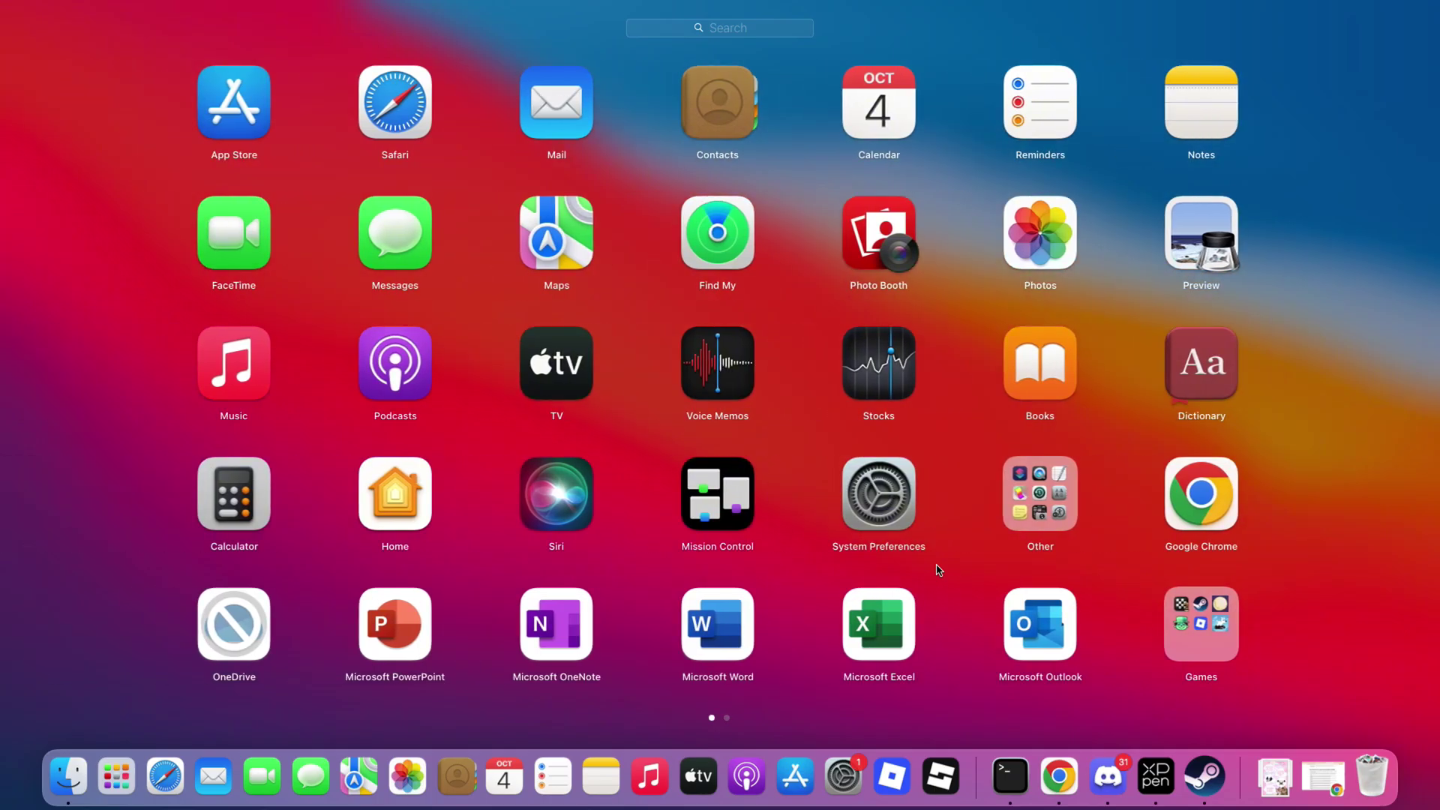
left_click(1002, 513)
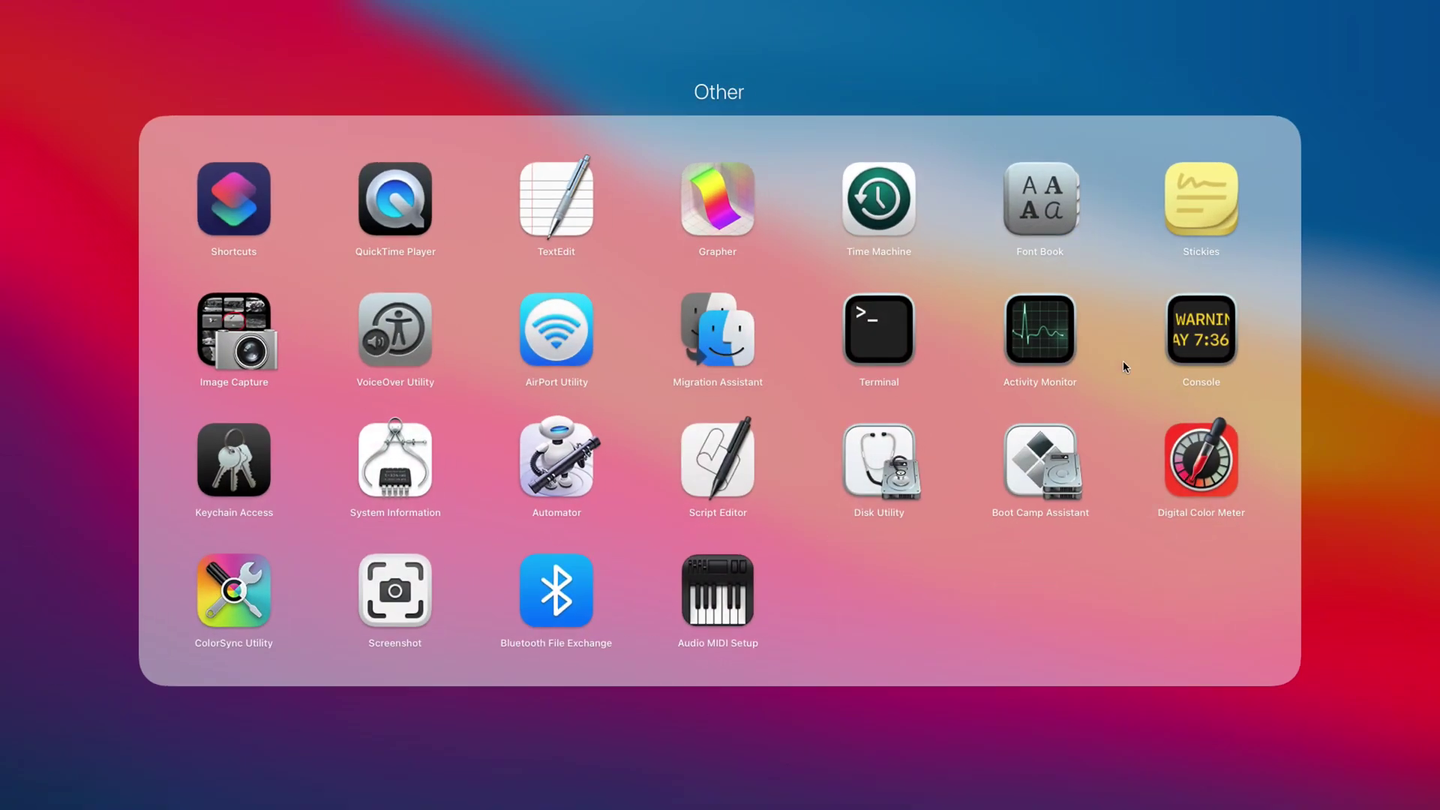
left_click(878, 447)
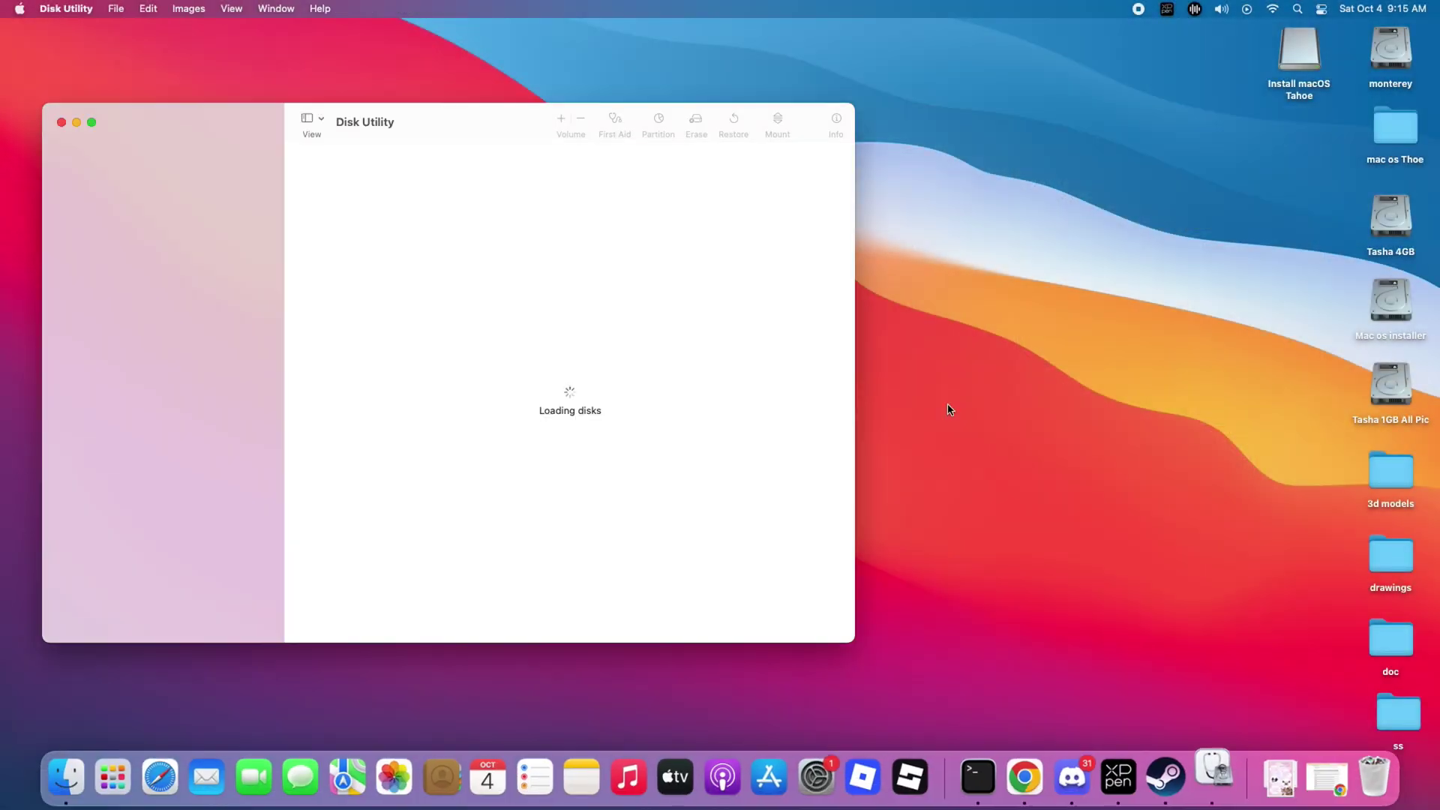
left_click_drag(453, 112, 717, 132)
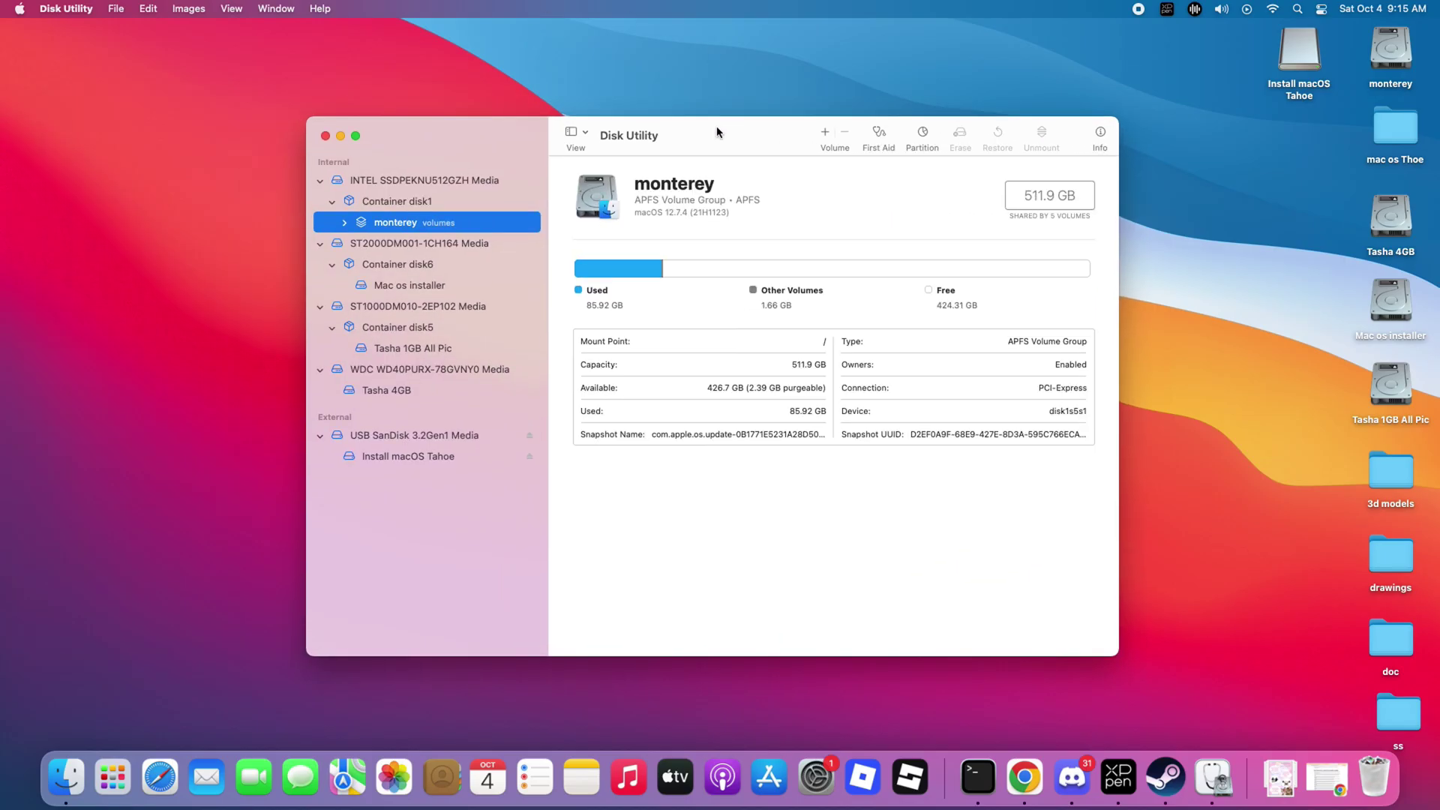
- Erase the USB SanDisk 3.2Gen1 drive with the name tahoe, Mac OS Extended (Journaled) format and Apple Partition Map scheme
left_click(411, 435)
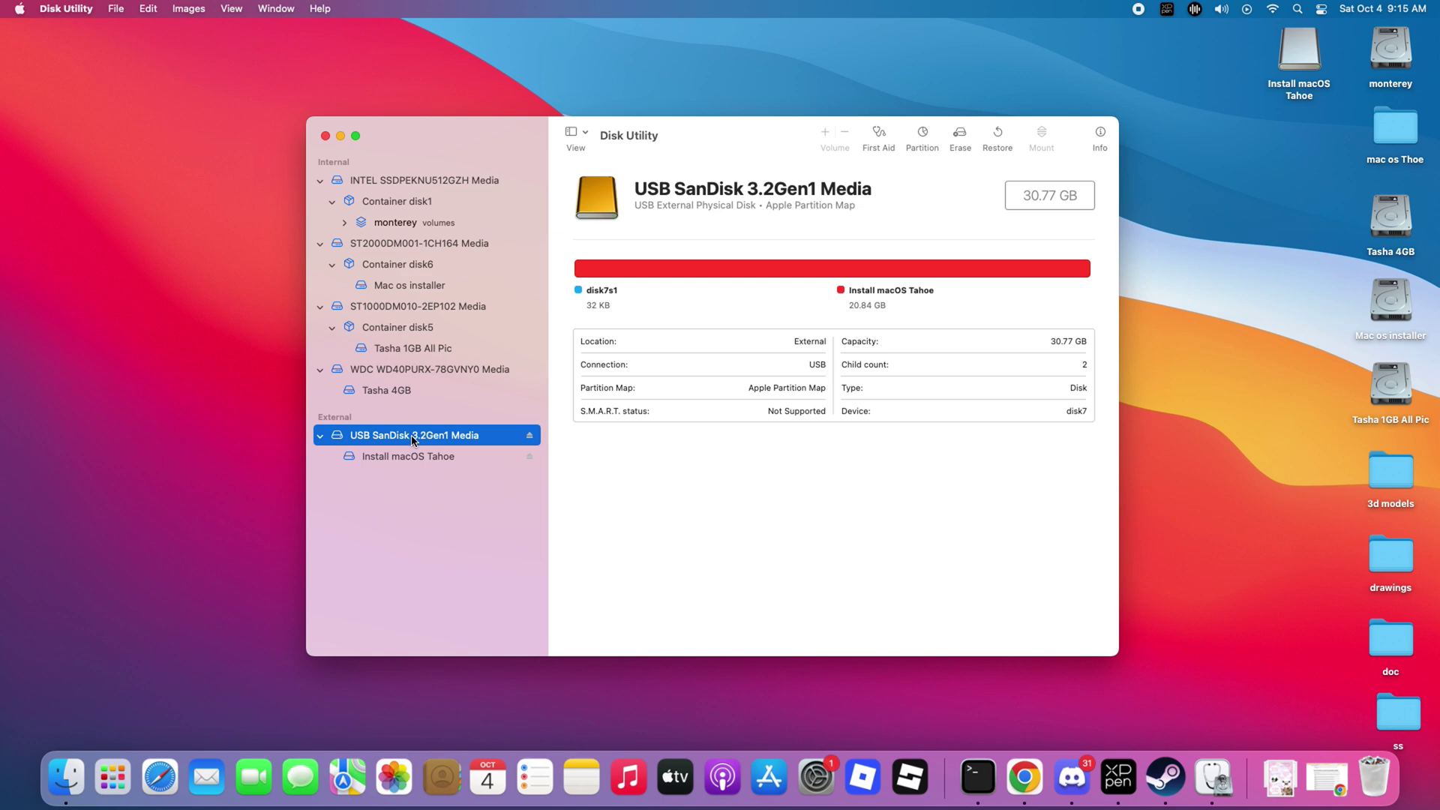
left_click(961, 135)
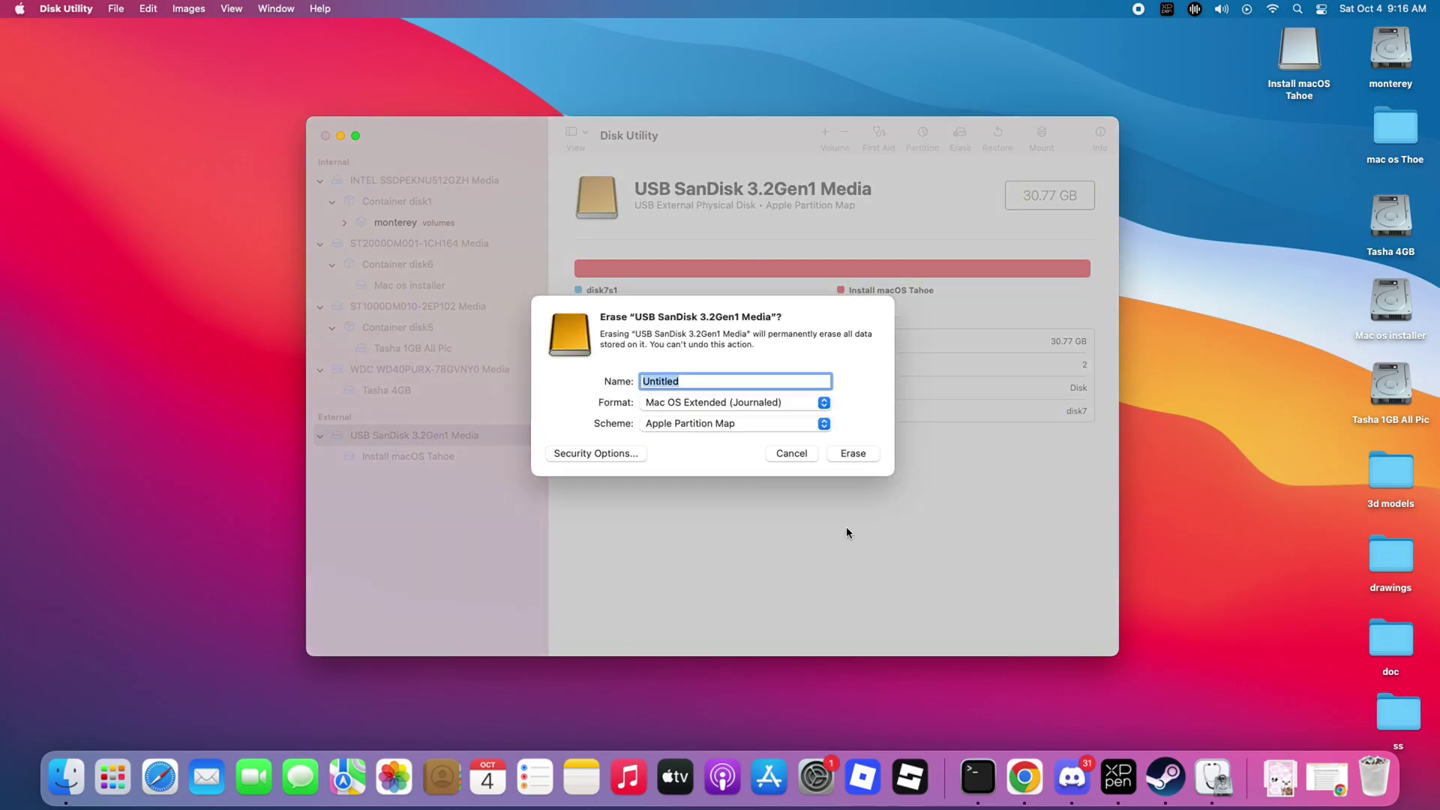
type("tahoe")
left_click(801, 403)
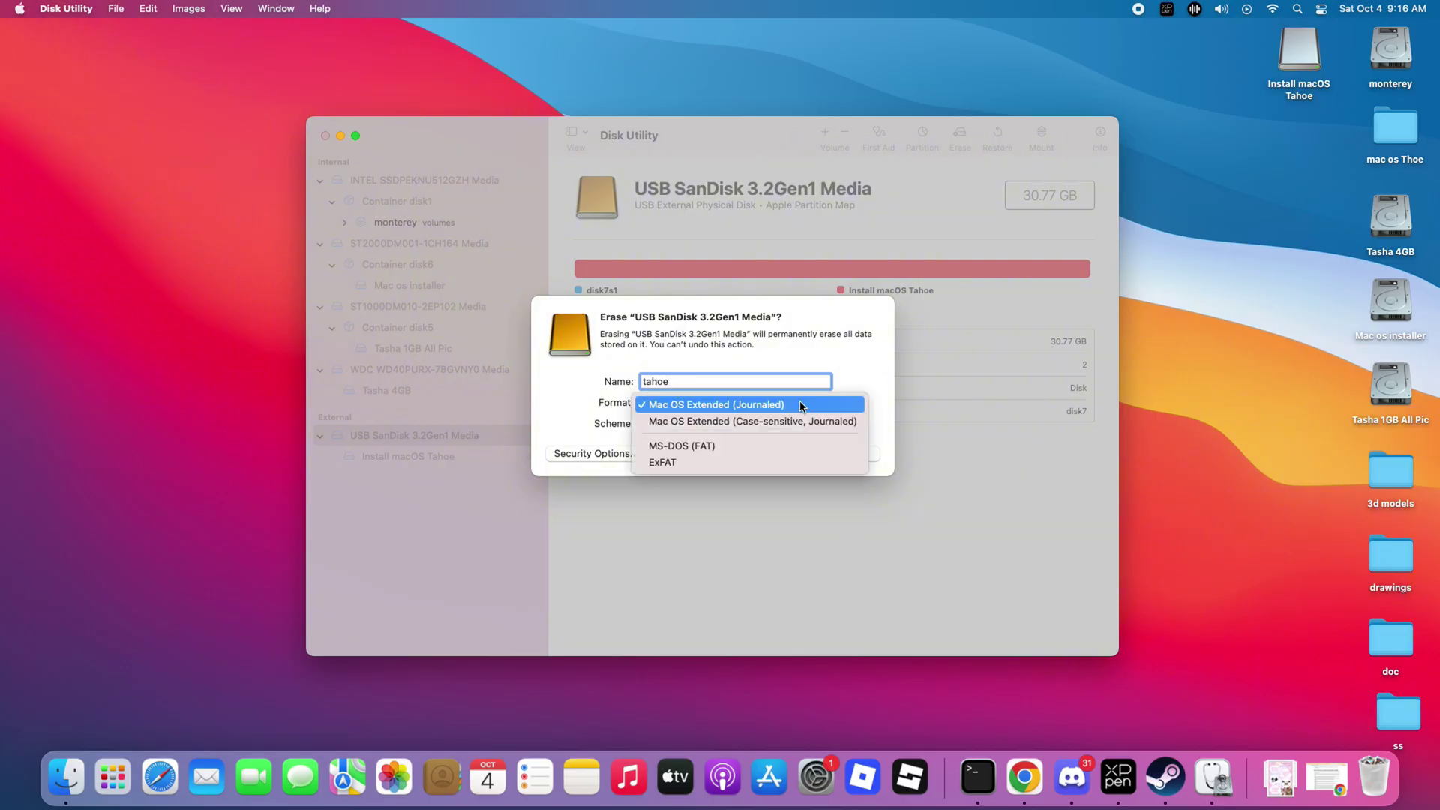
left_click(800, 406)
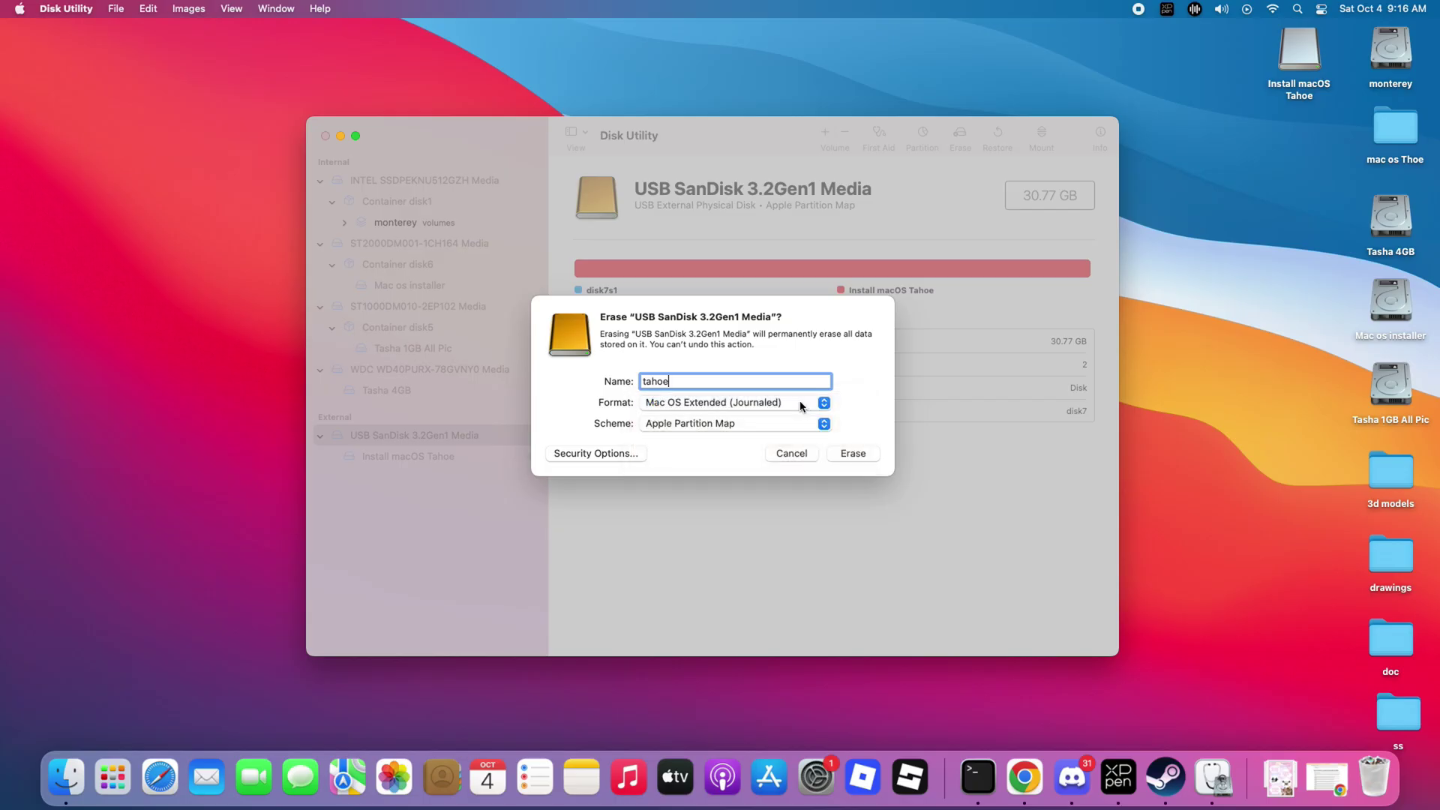
left_click(862, 454)
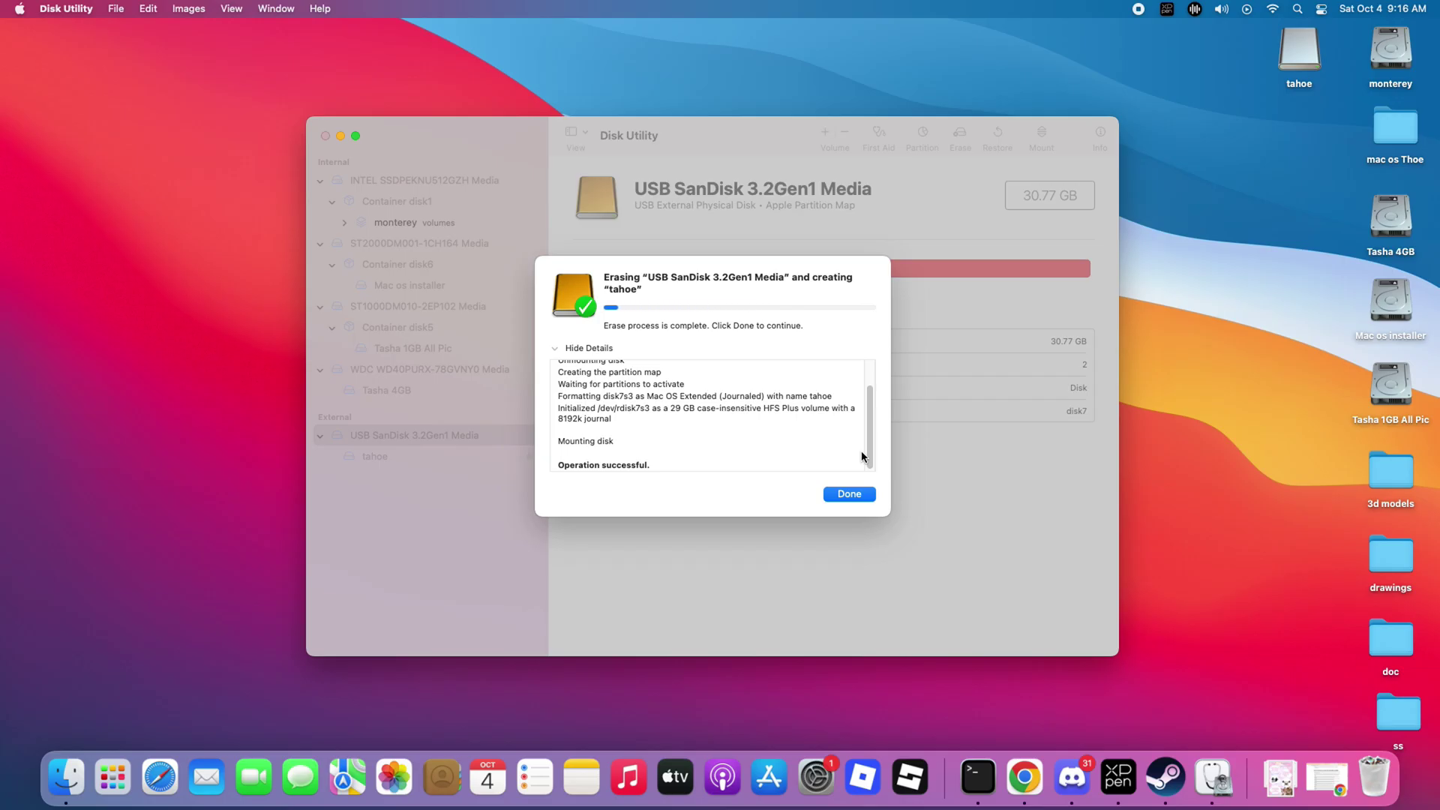
left_click(855, 498)
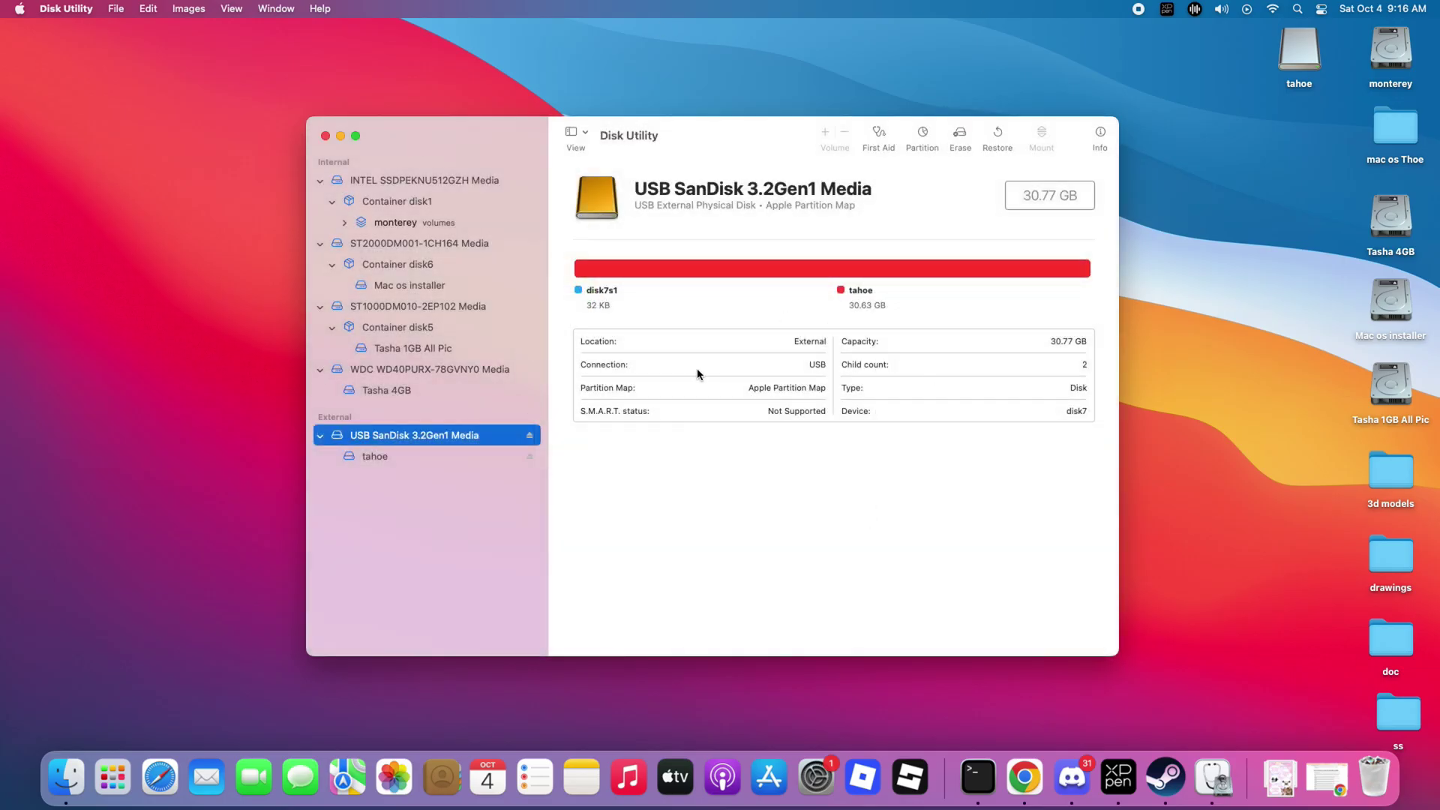
- Show only volumes in the sidebar, switch back to showing all devices and select the USB SanDisk drive
left_click(584, 138)
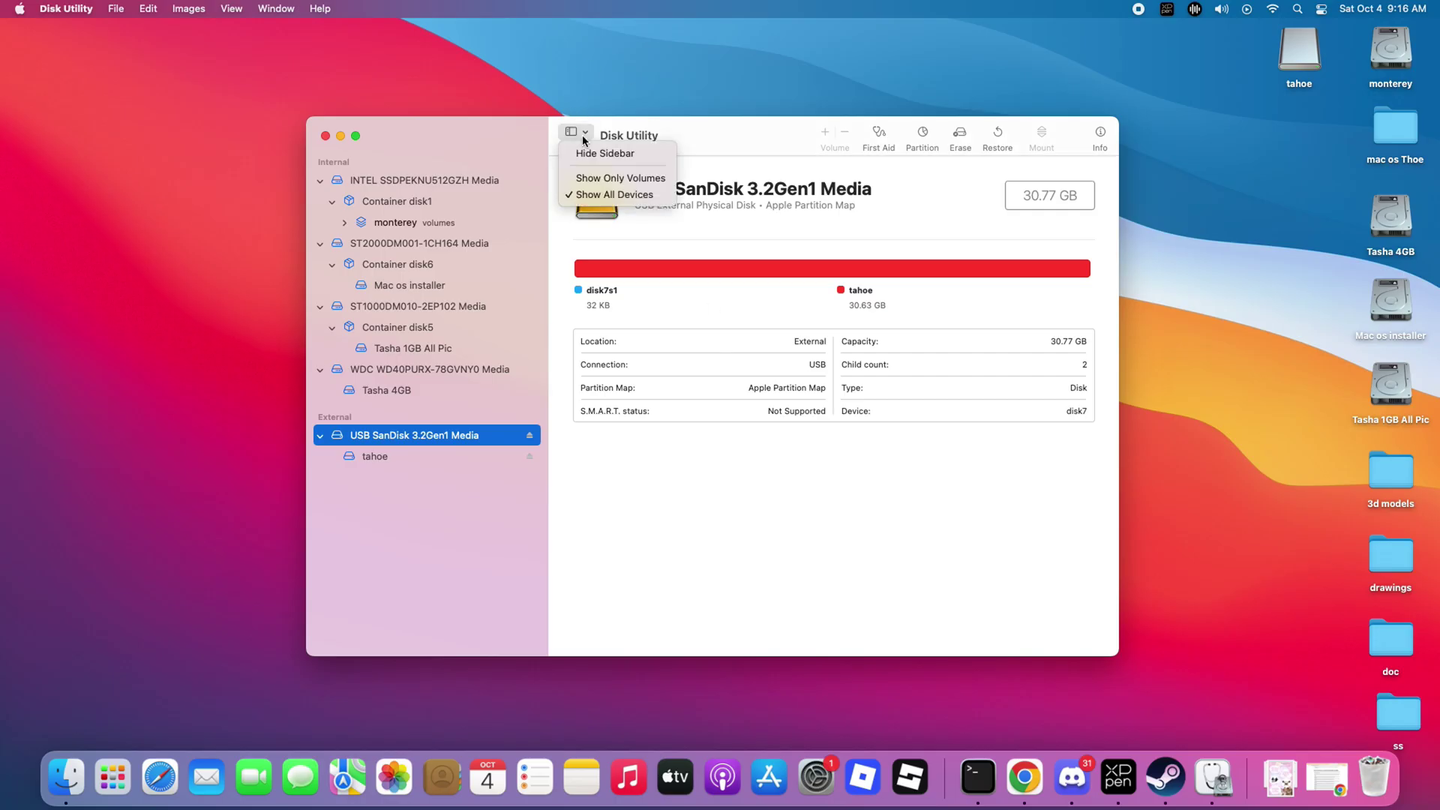
left_click(592, 180)
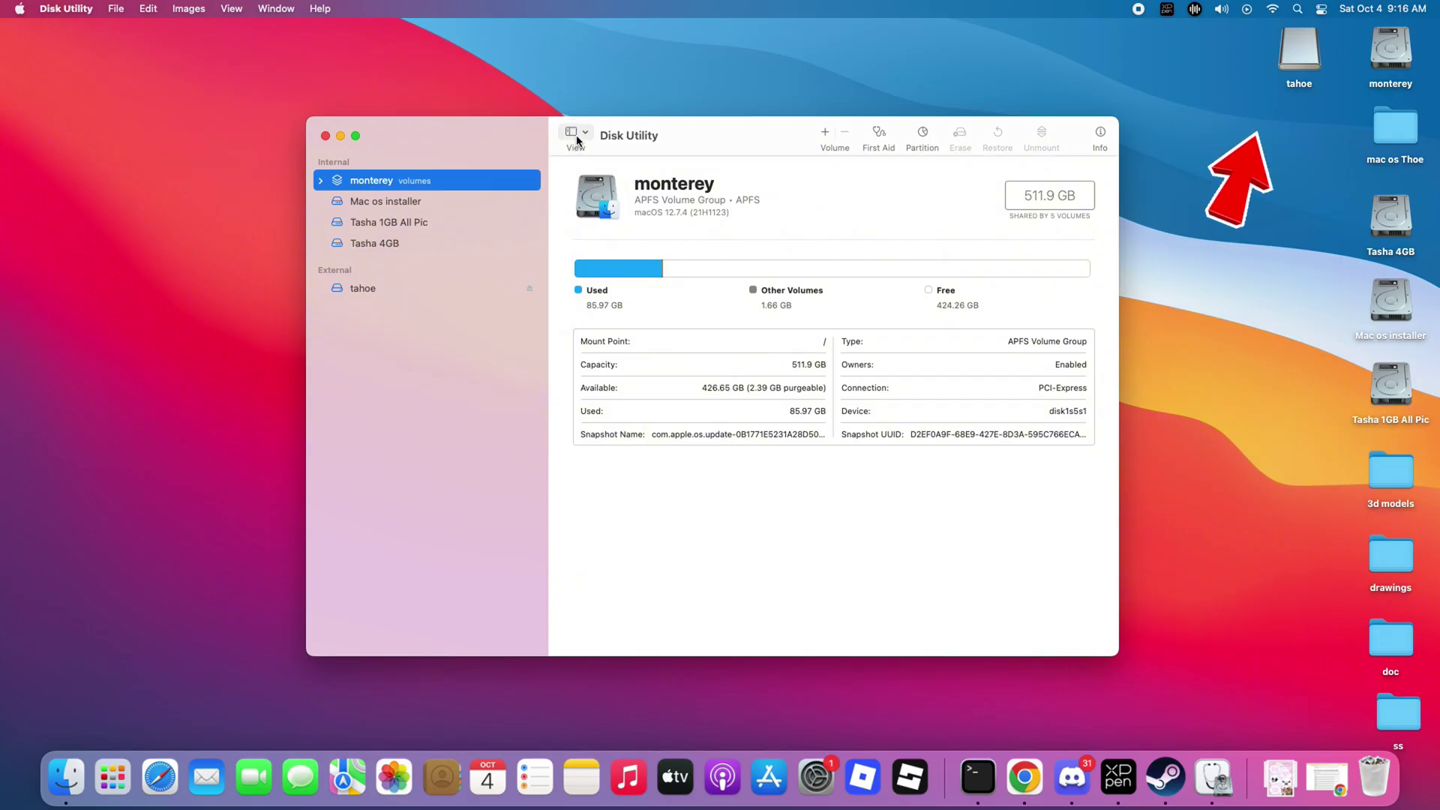
left_click(575, 132)
left_click(577, 199)
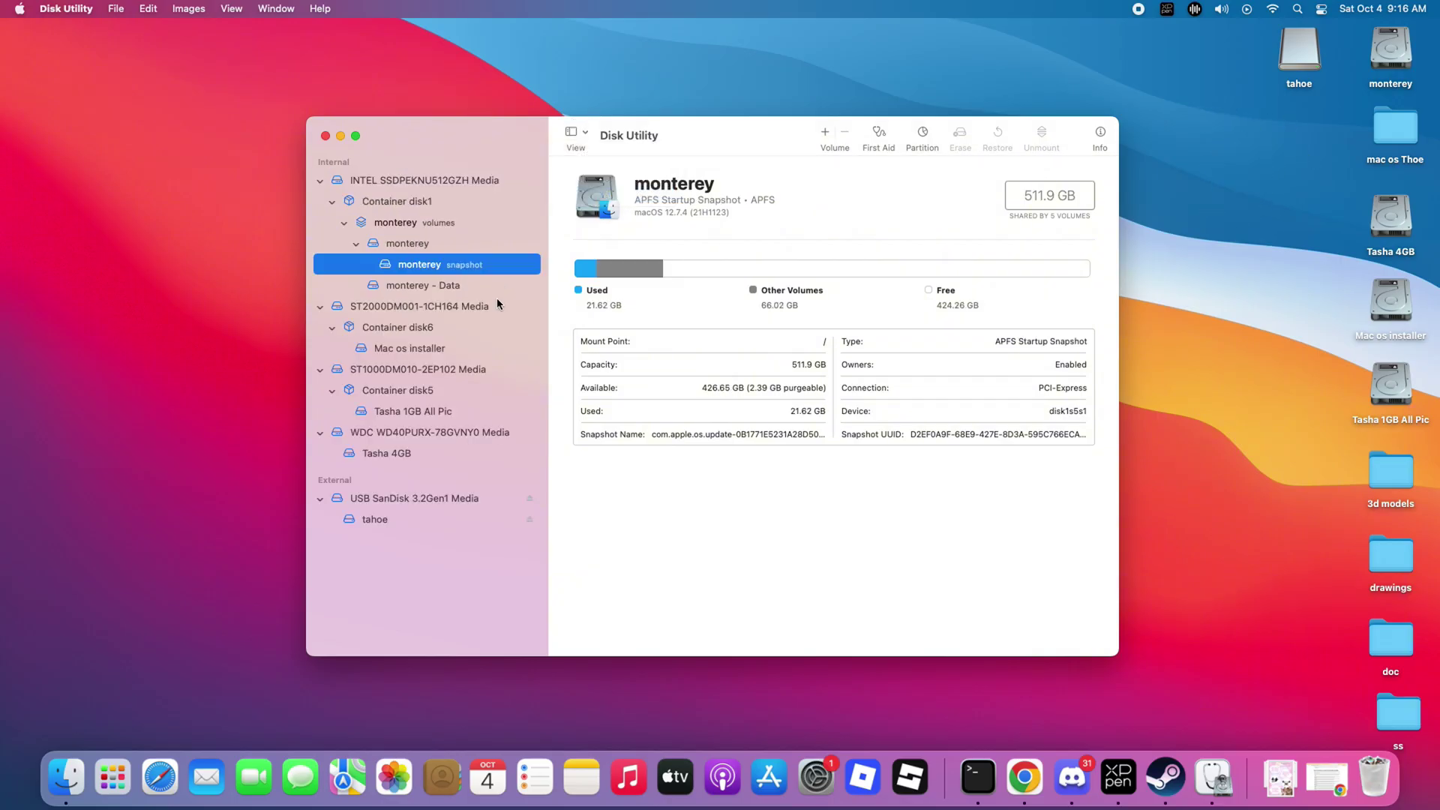
left_click(414, 504)
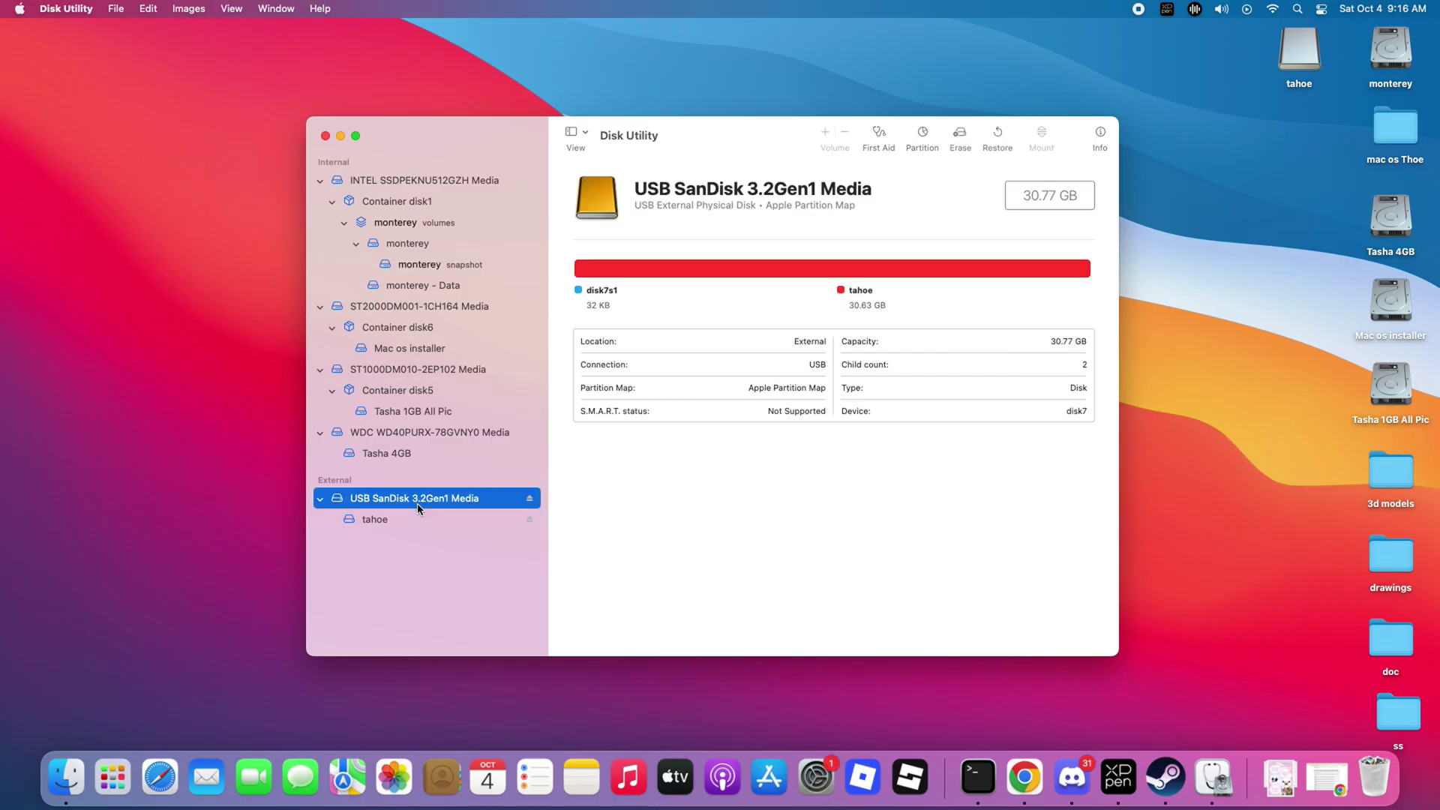
- Move the tahoe drive icon to an open area of the desktop and close Disk Utility
left_click_drag(1300, 52, 1254, 155)
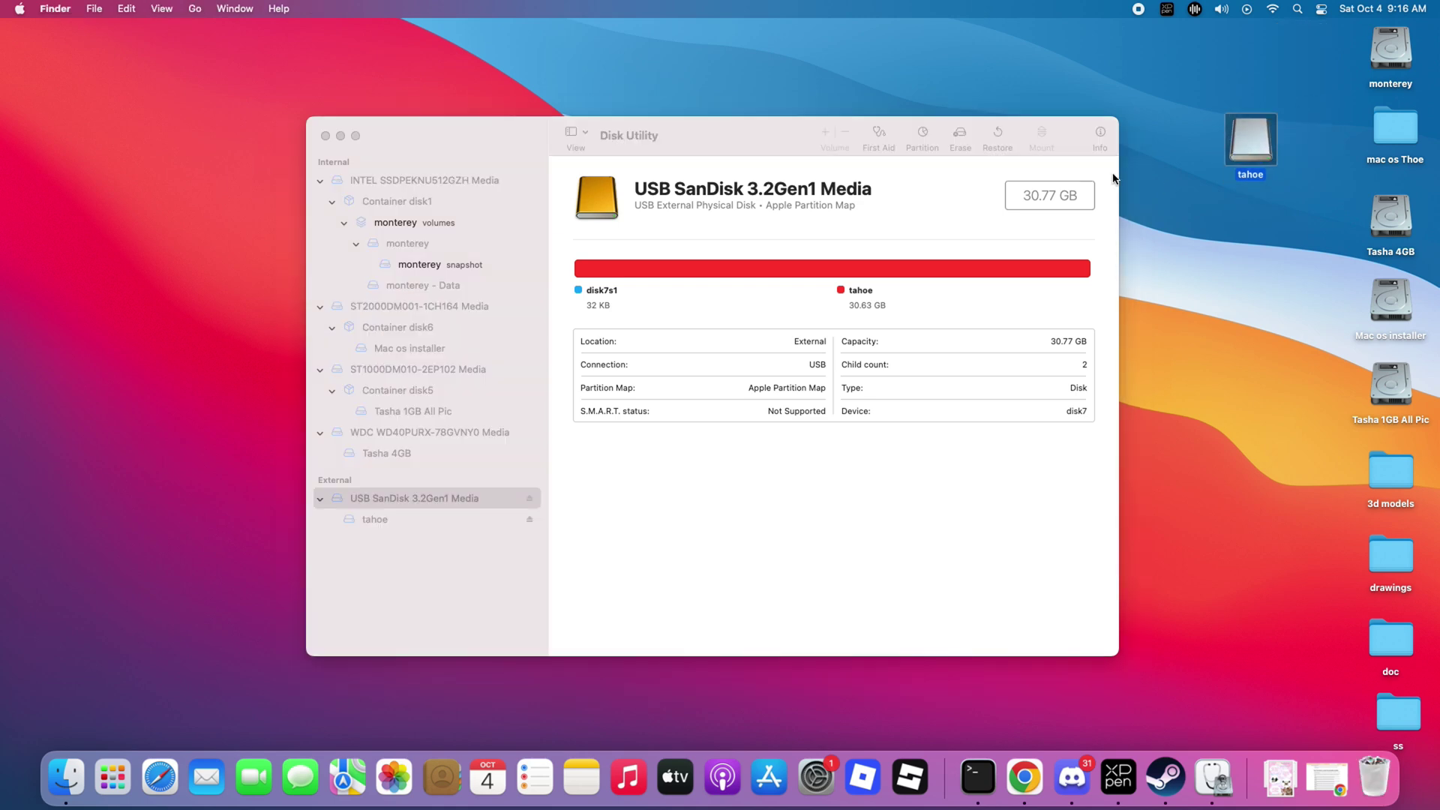
left_click(326, 136)
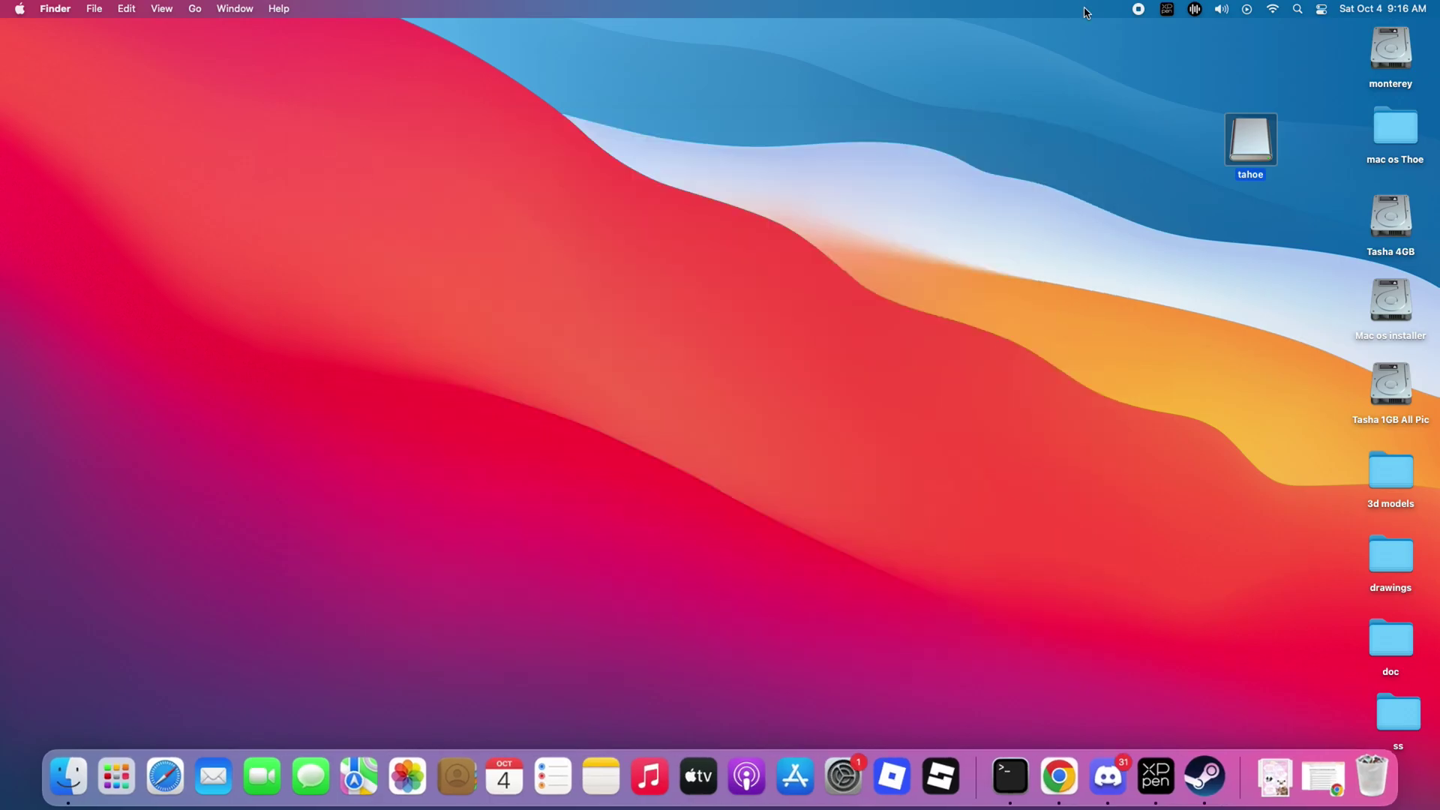
- Find Terminal with Spotlight and open it
left_click(1299, 9)
type("qu")
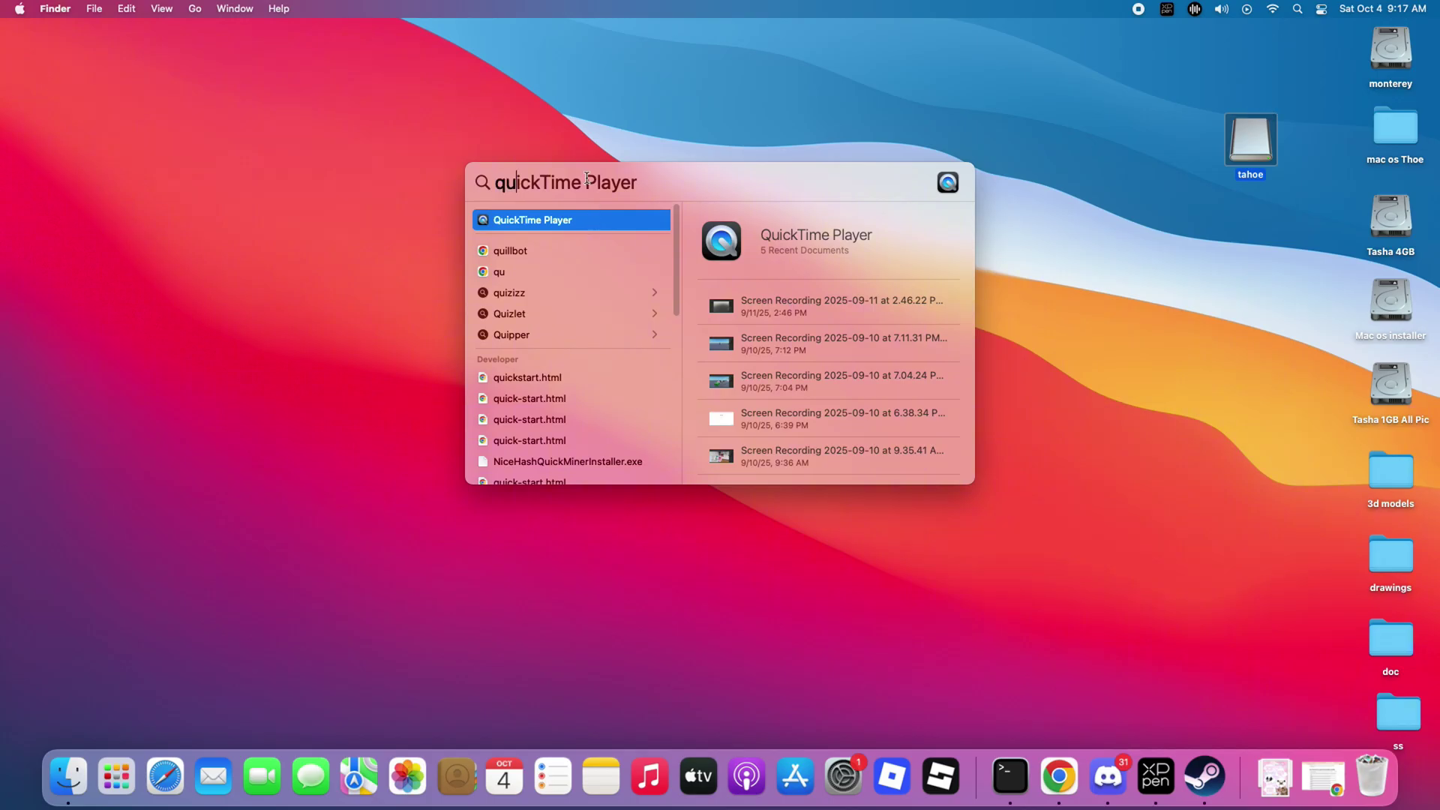
key("BackSpace")
key("BackSpace")
type("terminal")
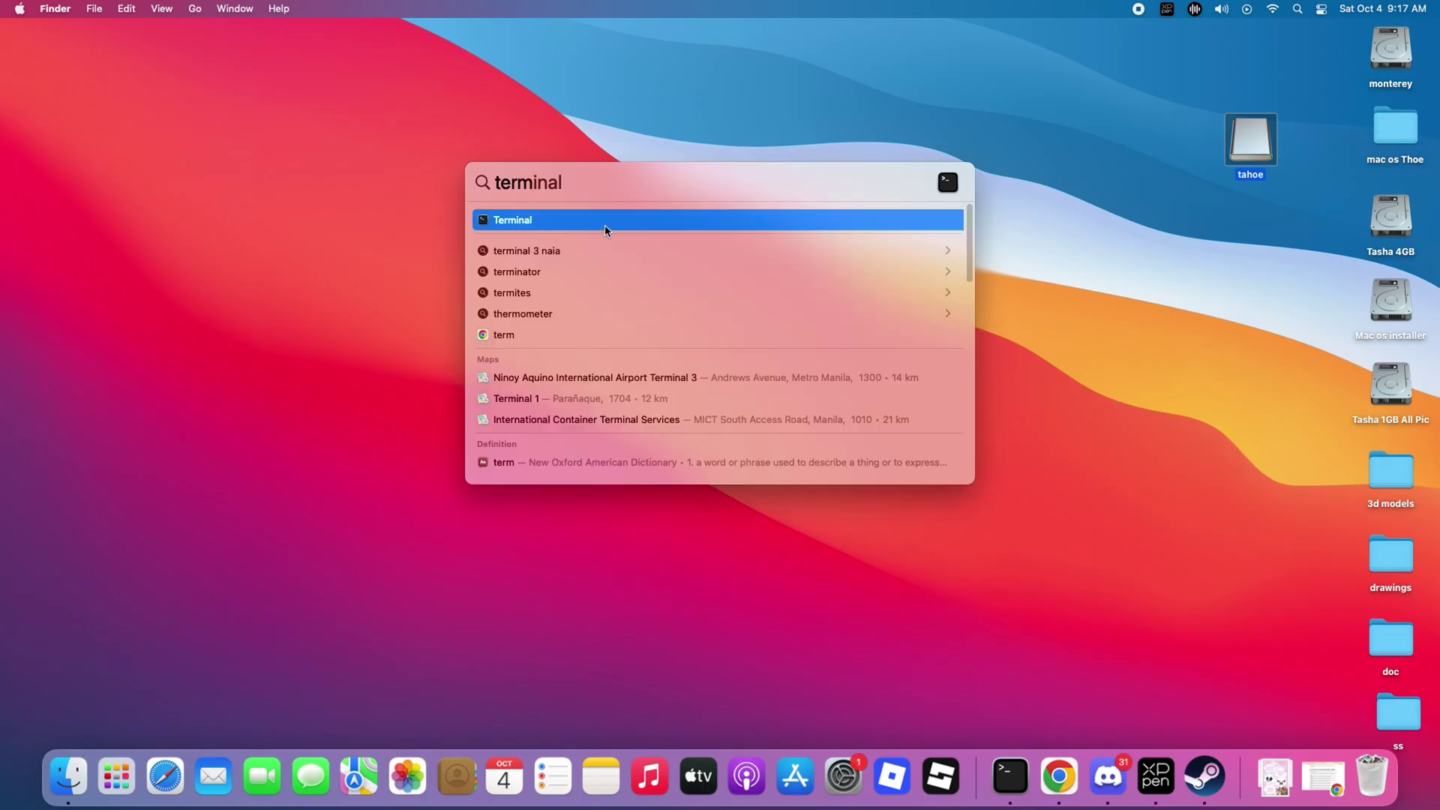
left_click(614, 225)
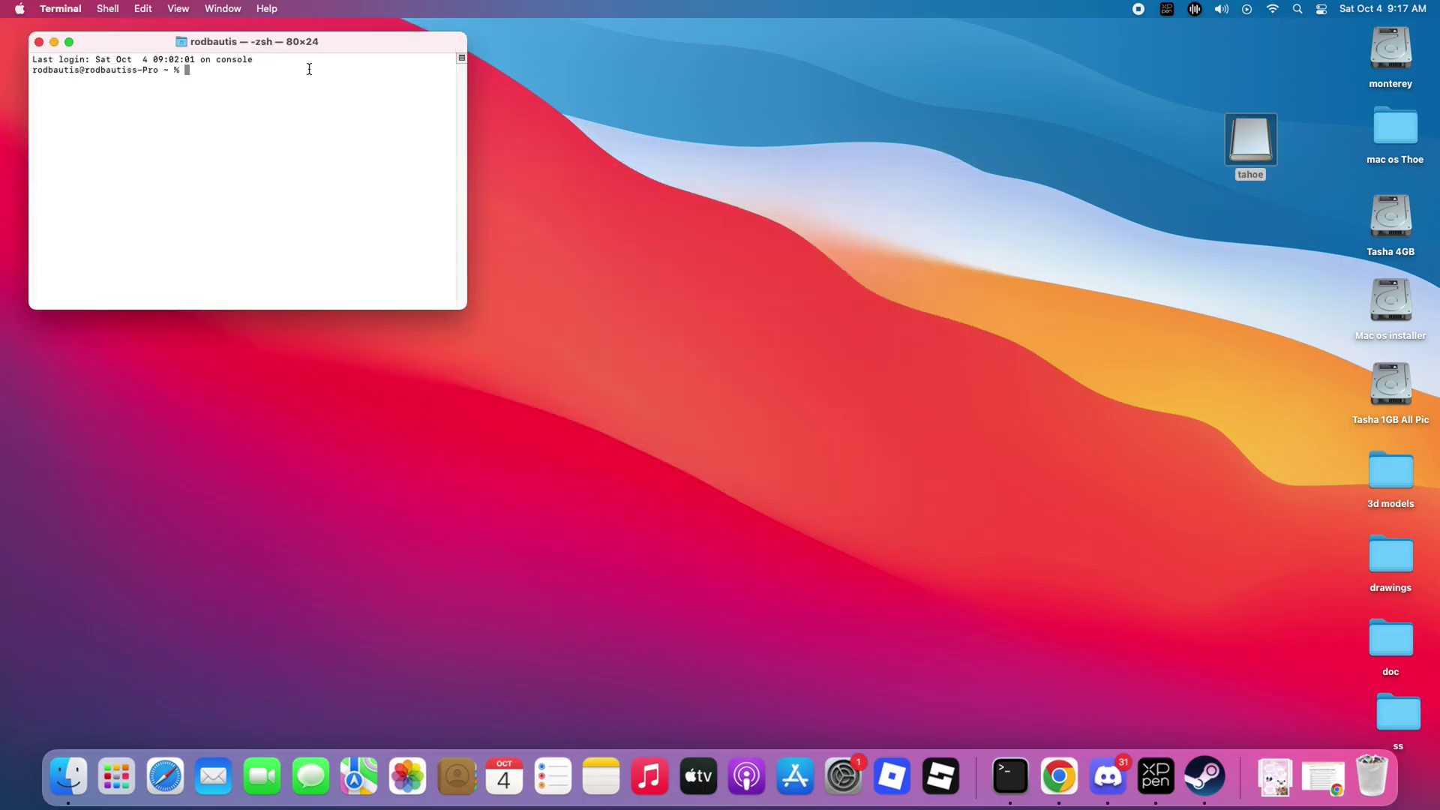
- Enlarge the Terminal window to 120×36, increase its font size by two levels and reposition it near the desktop's centre
left_click_drag(462, 308, 669, 434)
left_click_drag(208, 37, 516, 146)
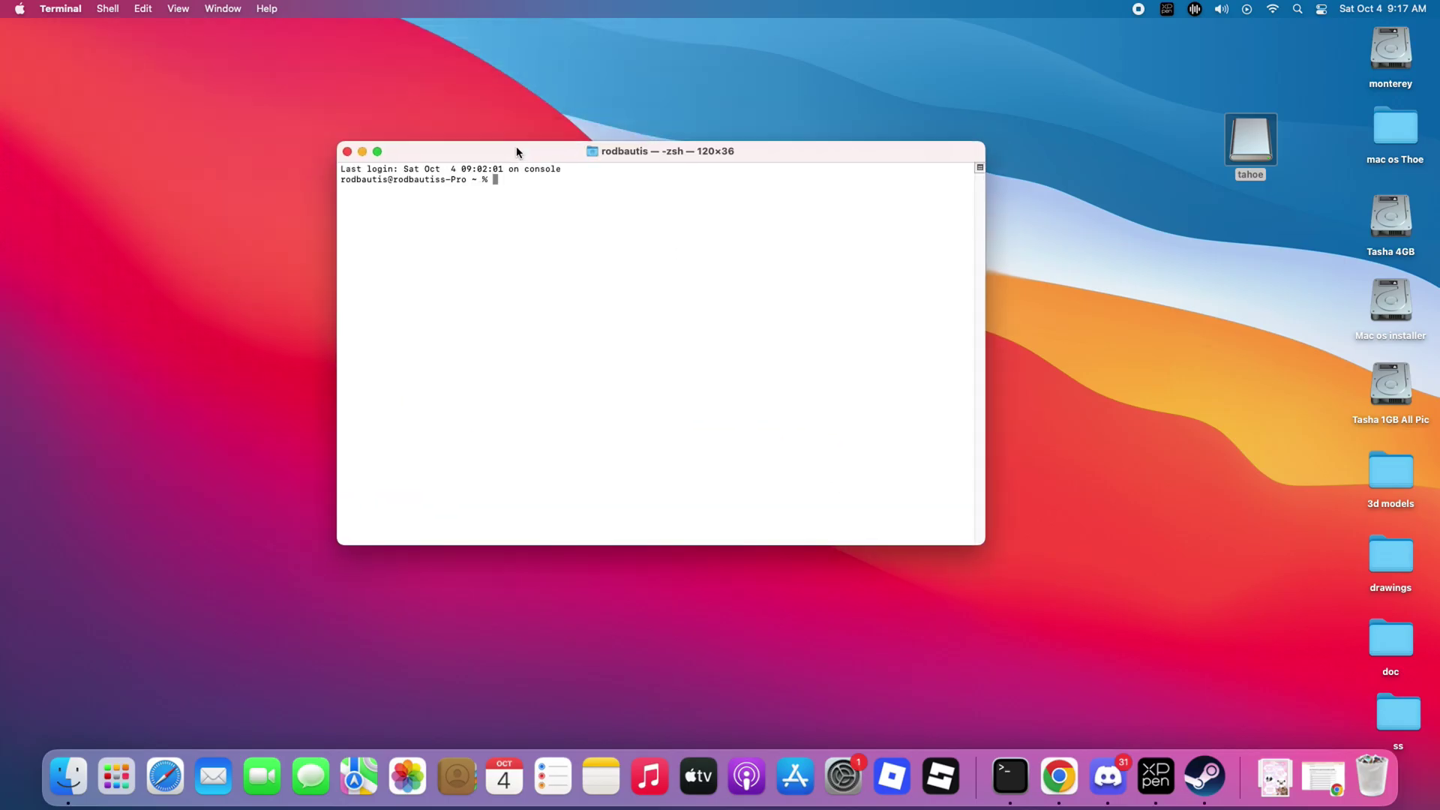
left_click(179, 9)
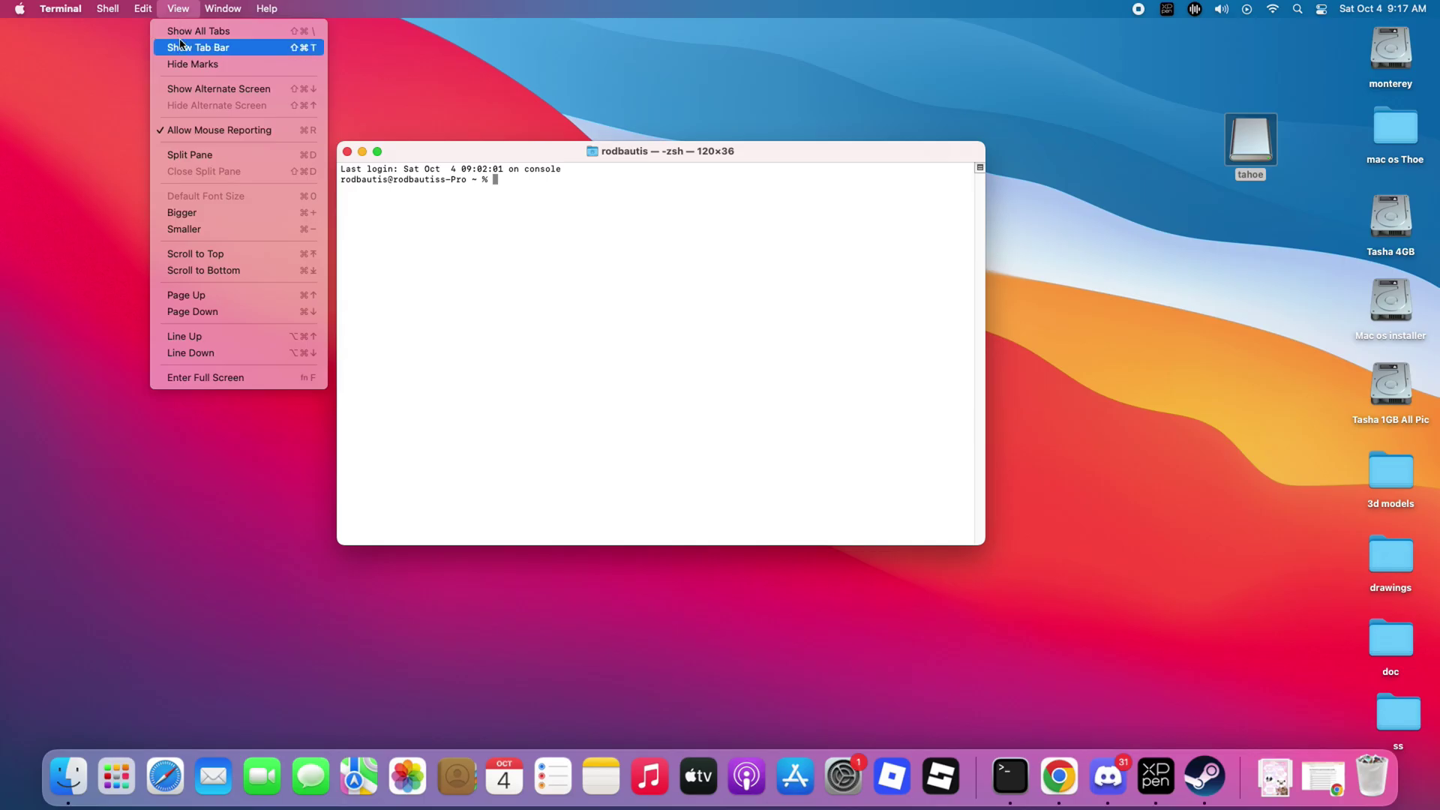
left_click(242, 216)
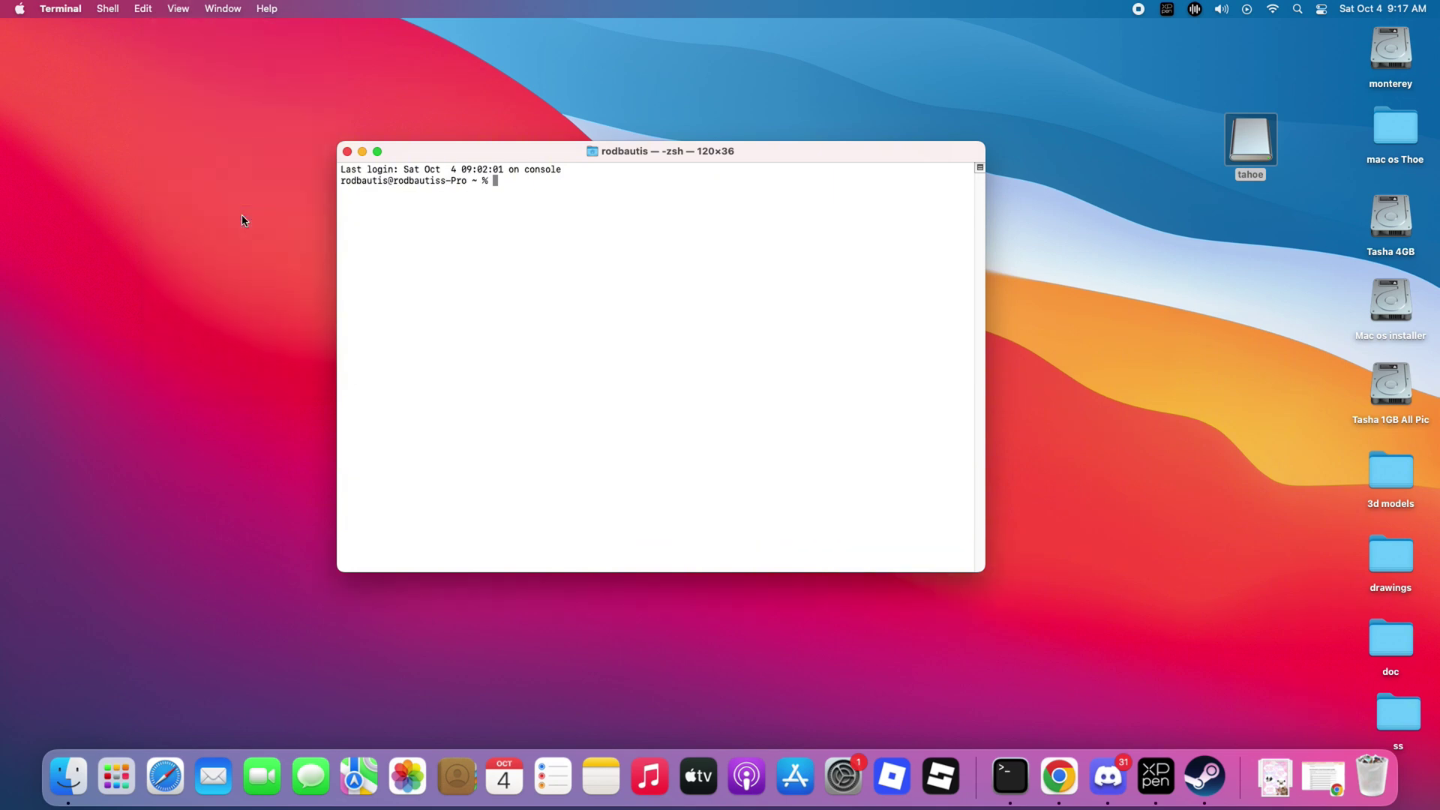
left_click(178, 11)
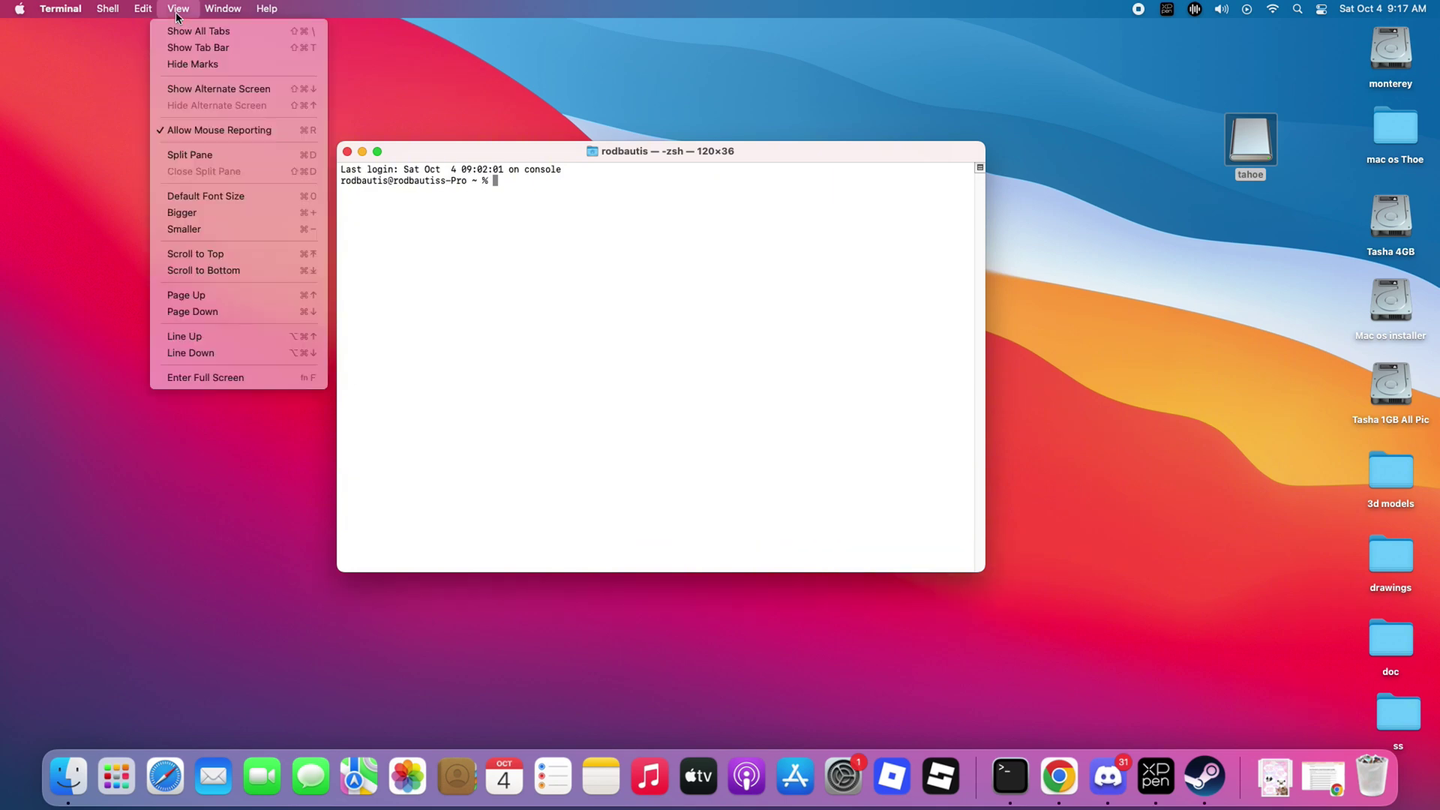
left_click(228, 216)
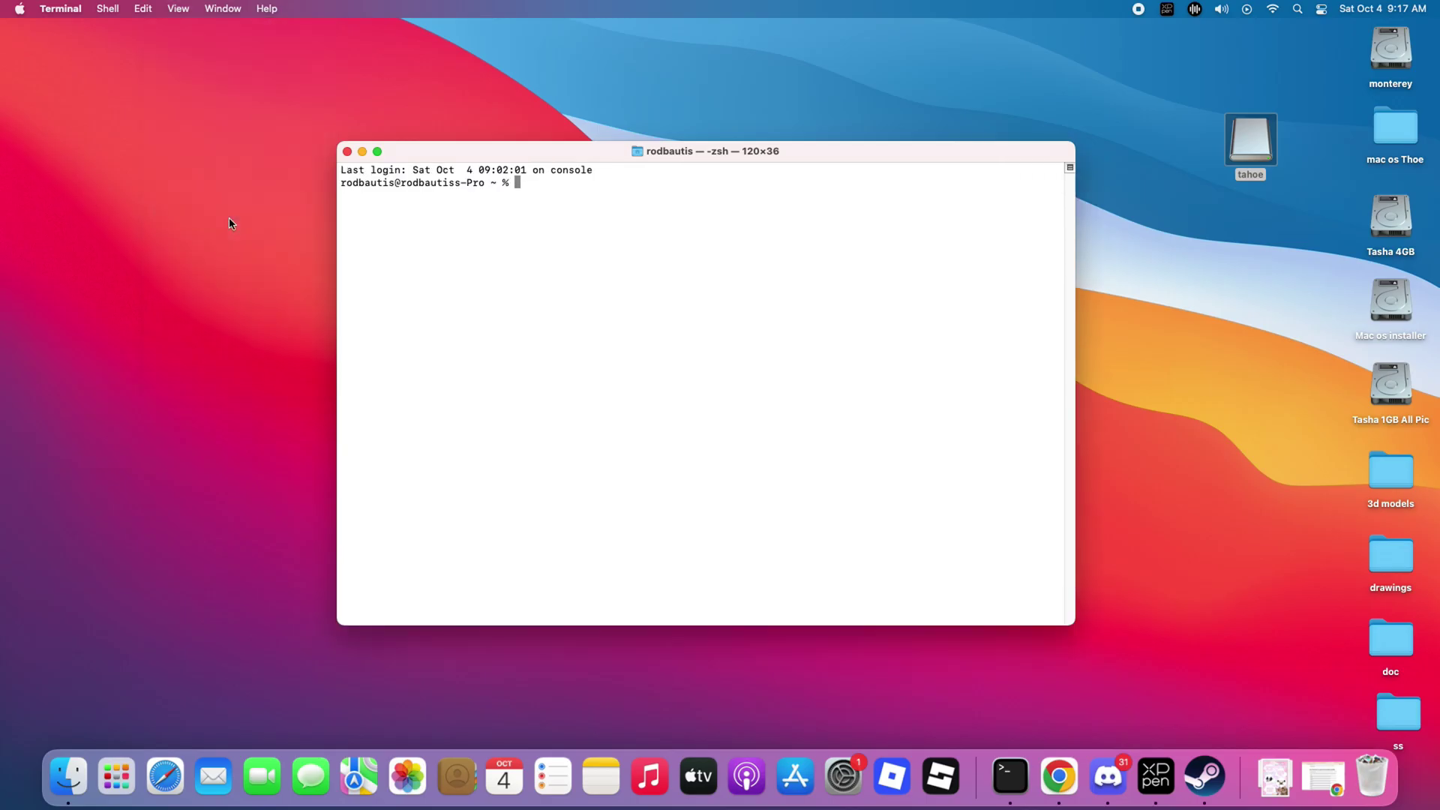
mouse_move(726, 151)
left_mouse_down()
mouse_move(681, 124)
mouse_move(698, 153)
mouse_move(744, 158)
left_mouse_up()
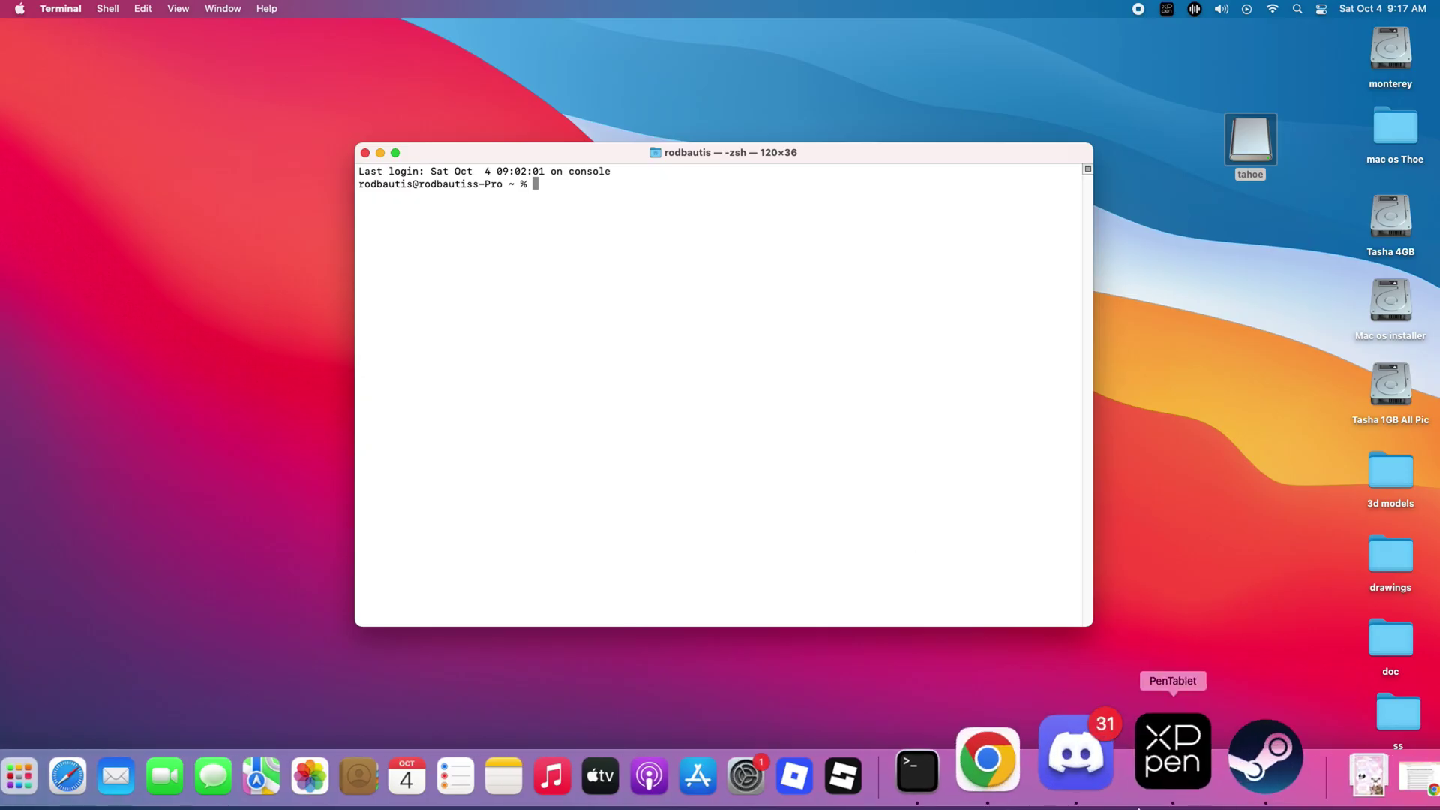
- Switch to Chrome, copy the full Tahoe createinstallmedia command from Apple's support page and minimize the browser
left_click(1071, 773)
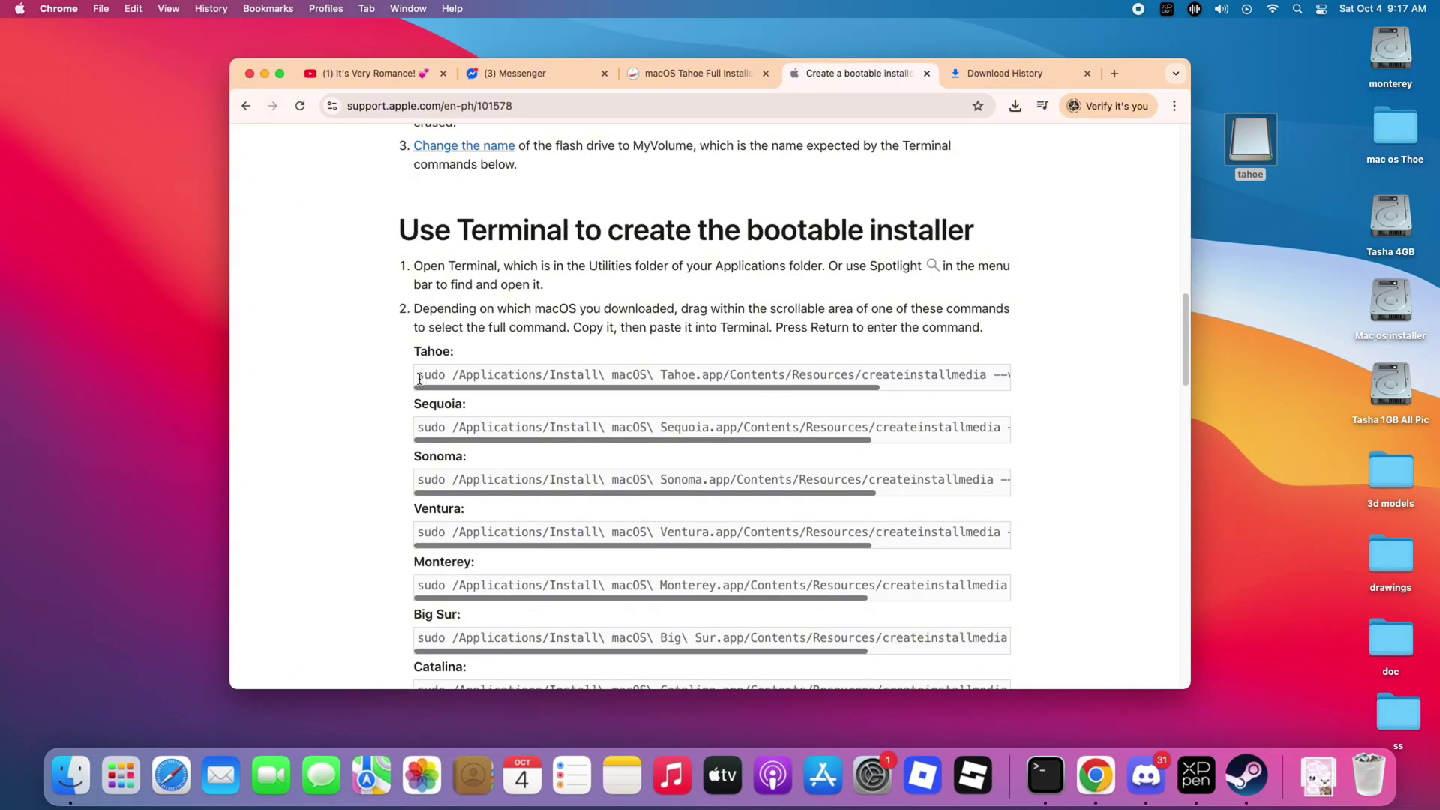
left_click_drag(419, 378, 1009, 387)
key("cmd+c")
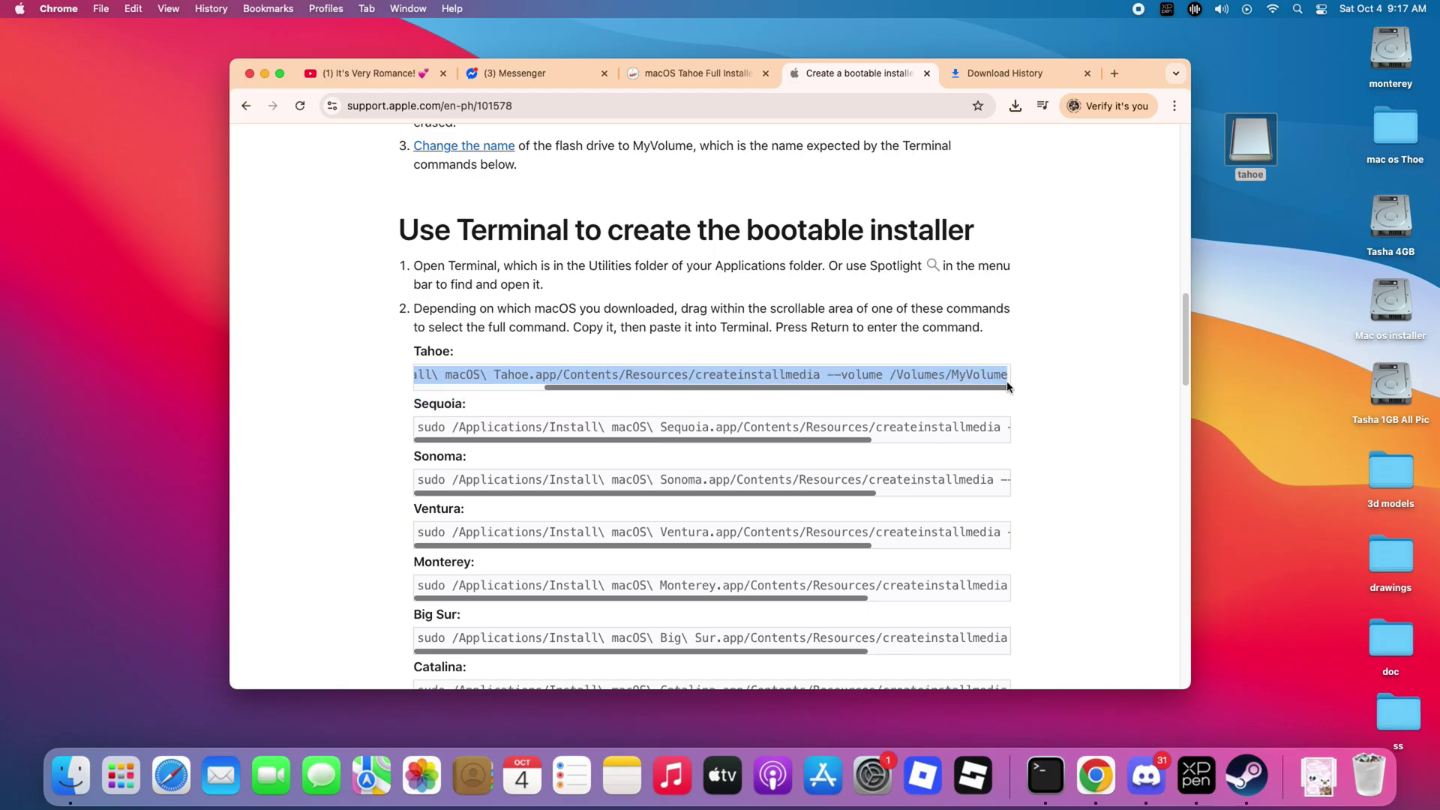
right_click(945, 381)
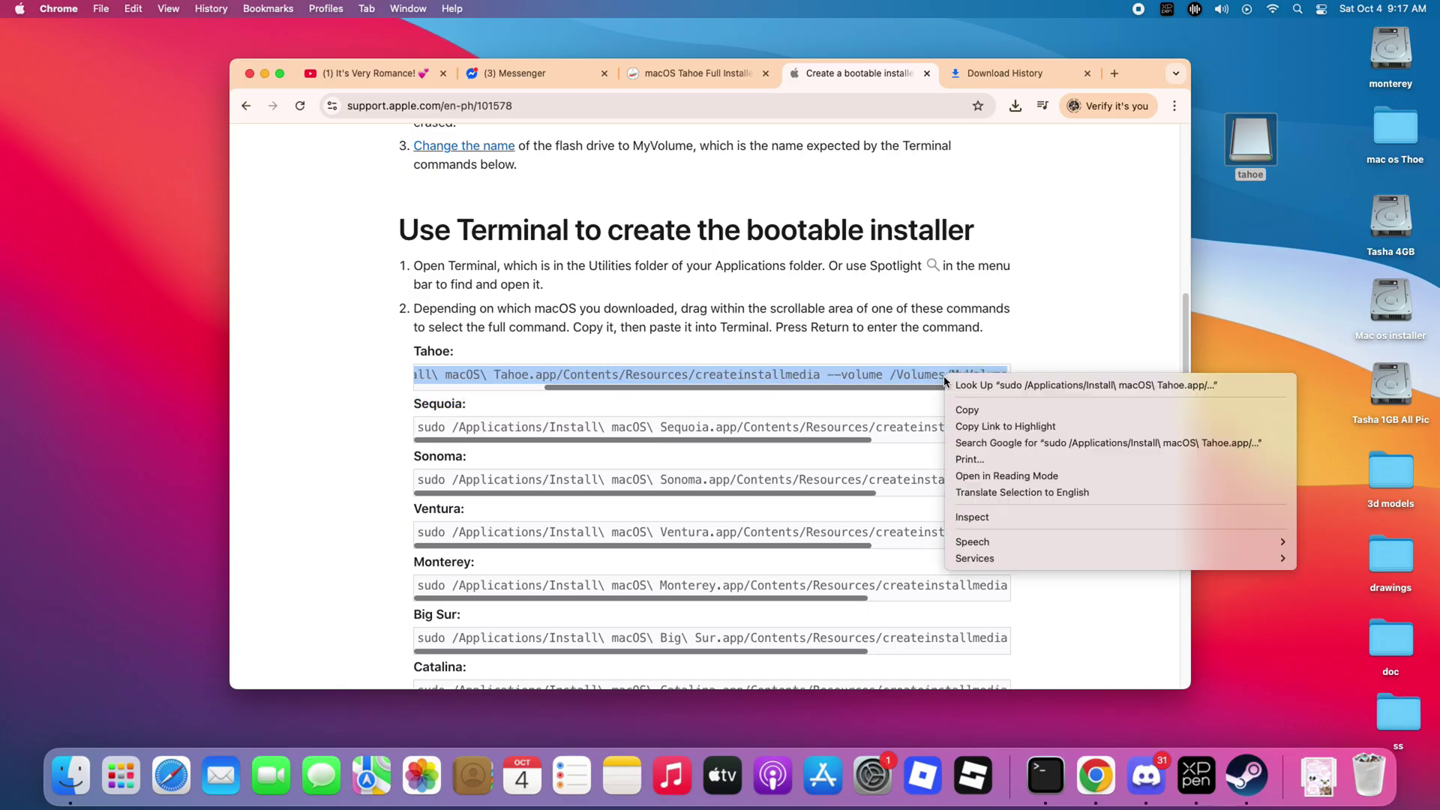
left_click(990, 411)
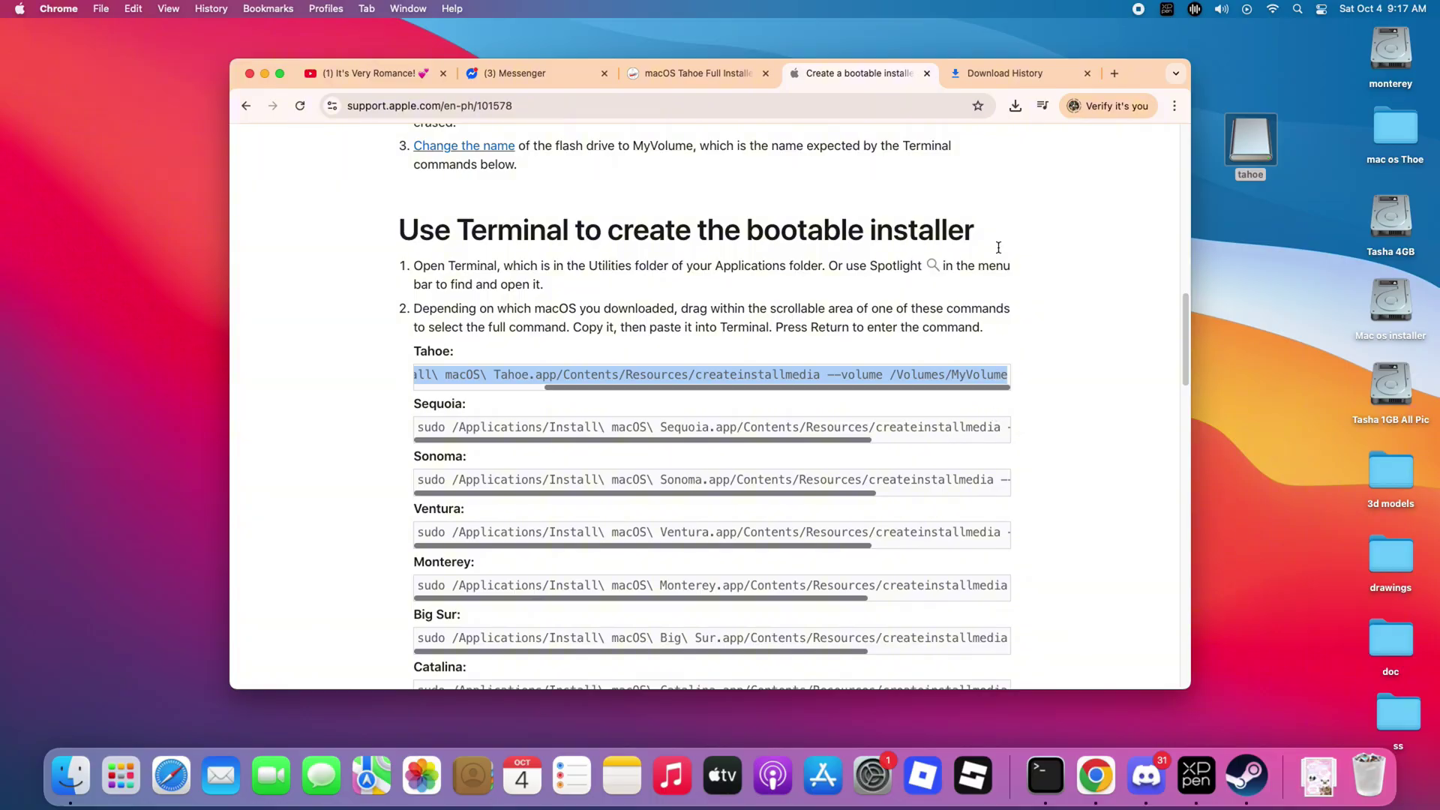
left_click(264, 73)
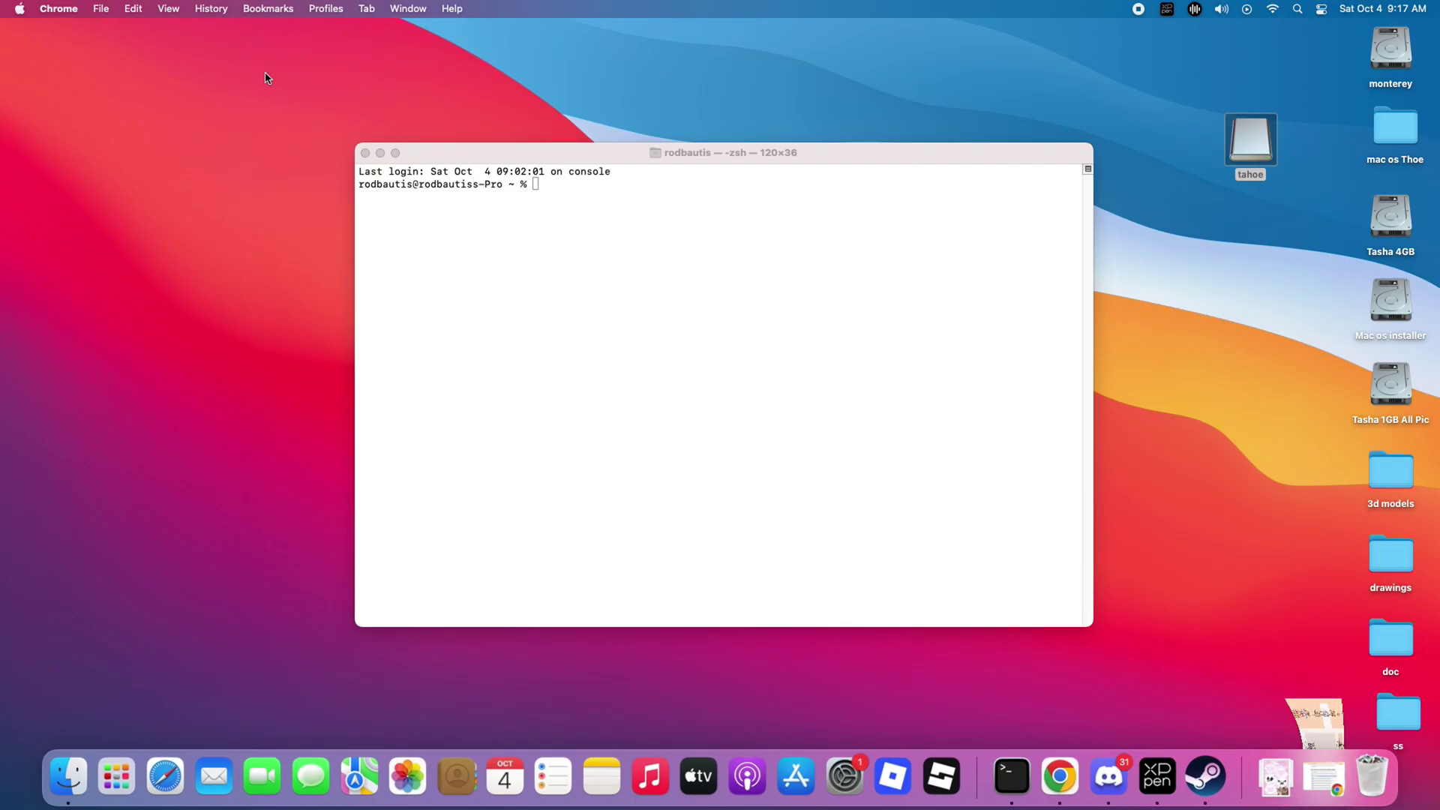
- Paste the copied createinstallmedia command into Terminal and replace the volume name MyVolume with tahoe
right_click(581, 268)
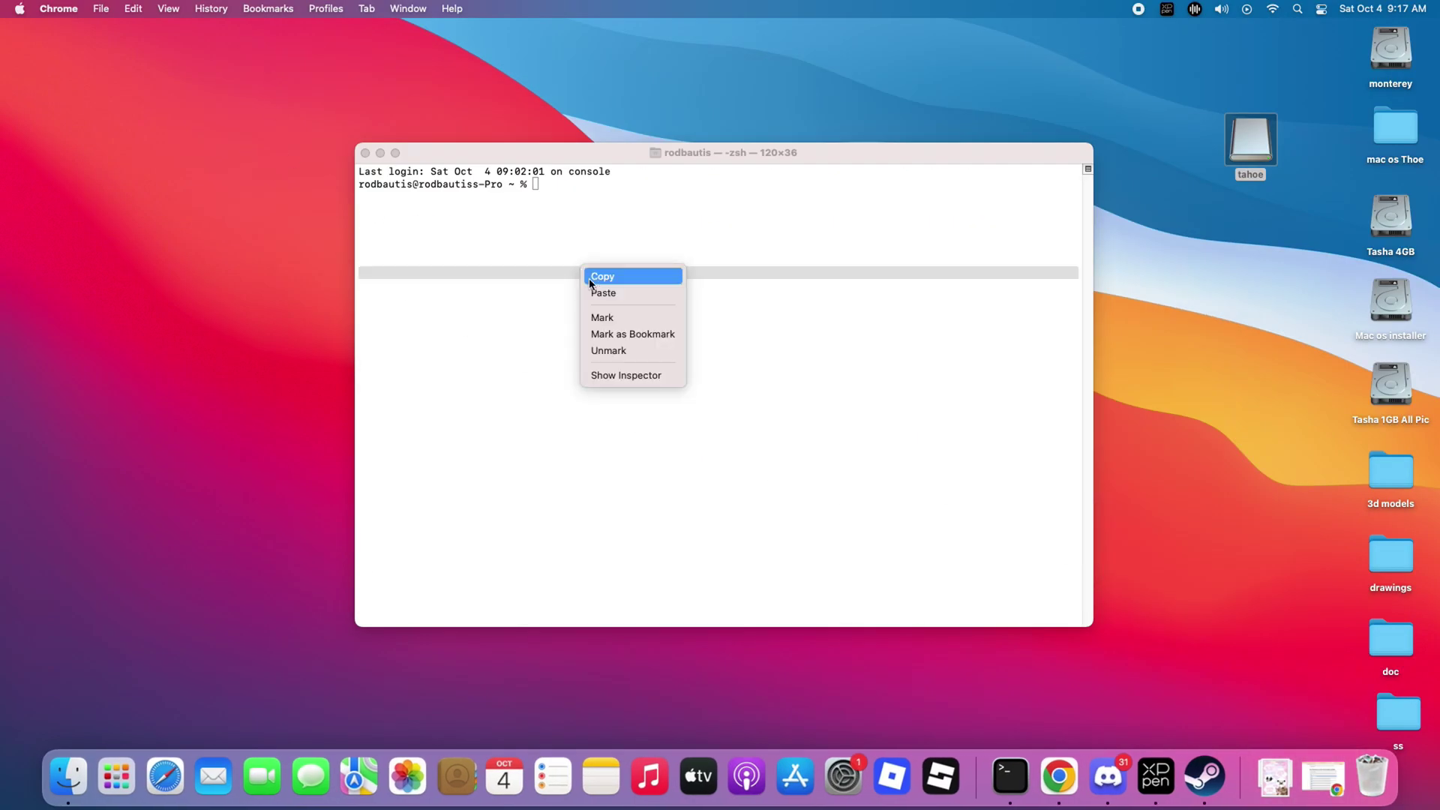
left_click(602, 294)
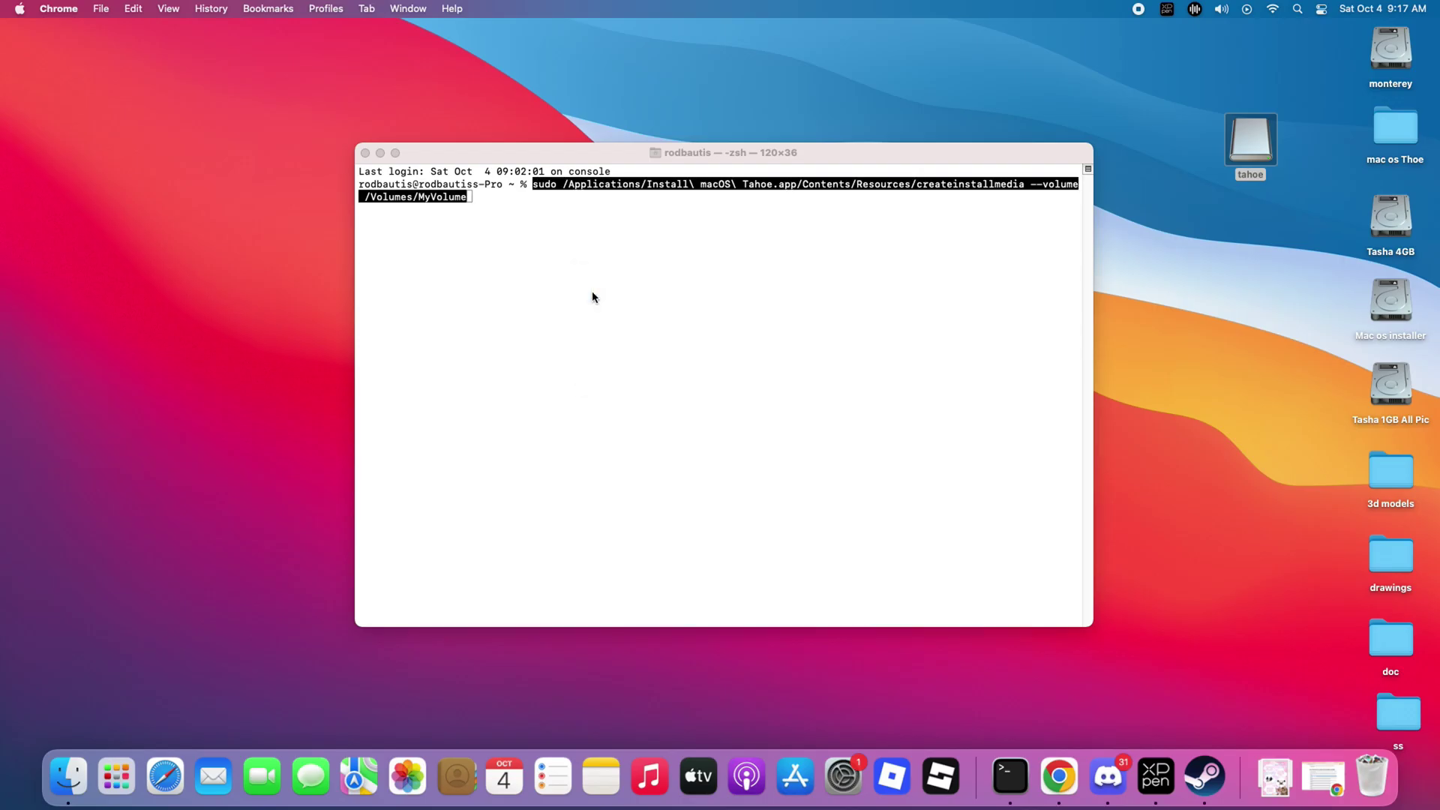
left_click(484, 201)
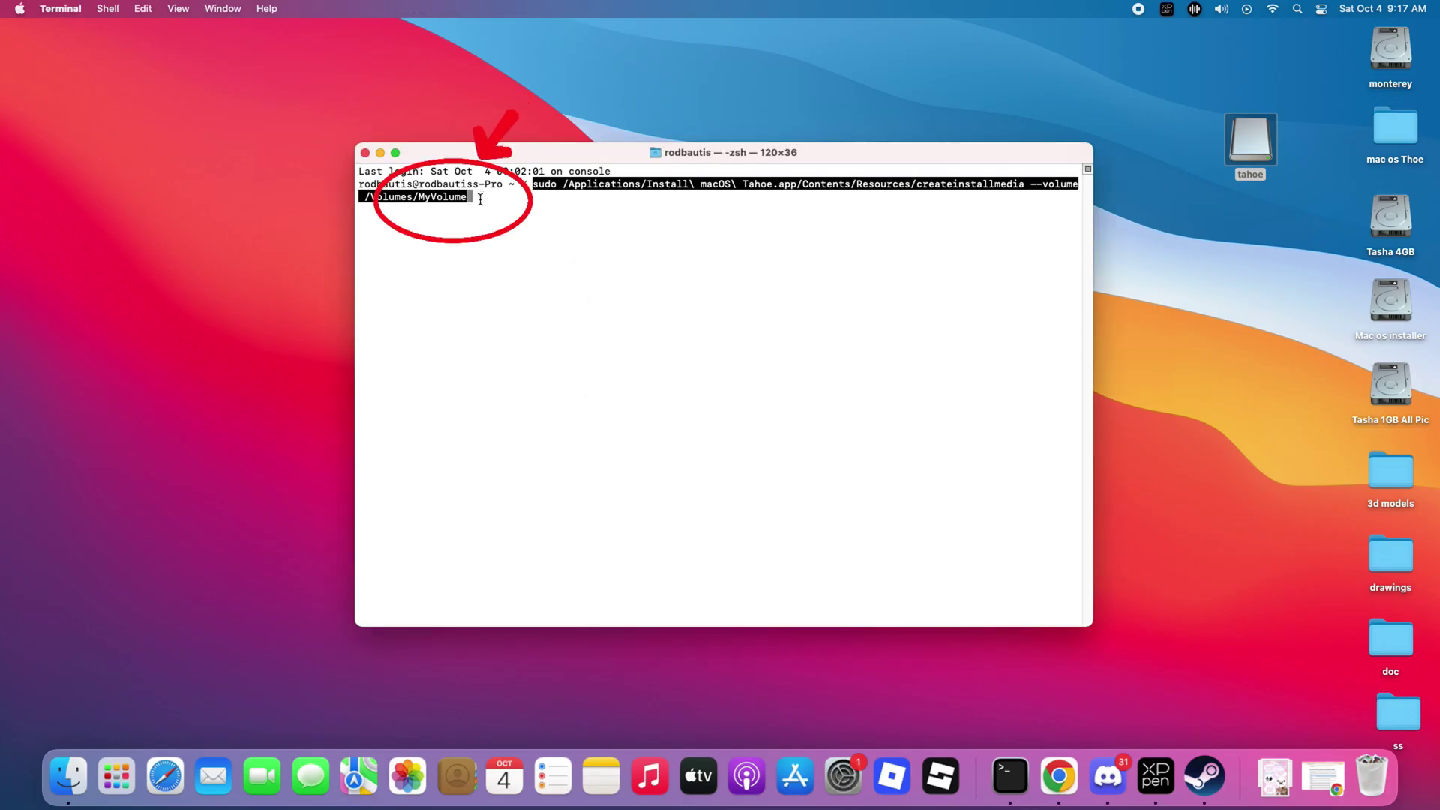
key("BackSpace")
key("BackSpace")
key("BackSpace")
key("BackSpace")
key("BackSpace")
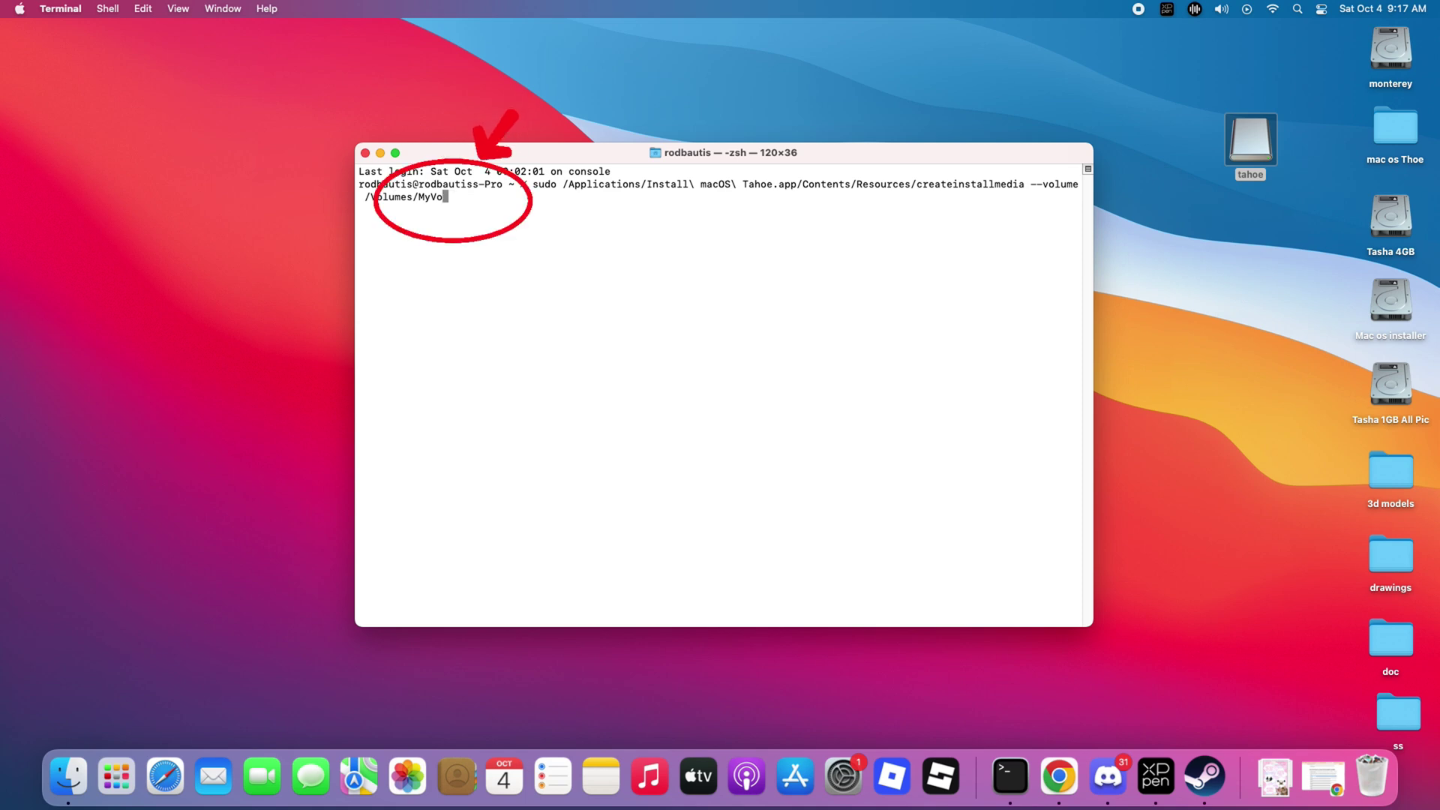
key("BackSpace")
key("BackSpace")
key("BackSpace")
key("BackSpace")
type("t")
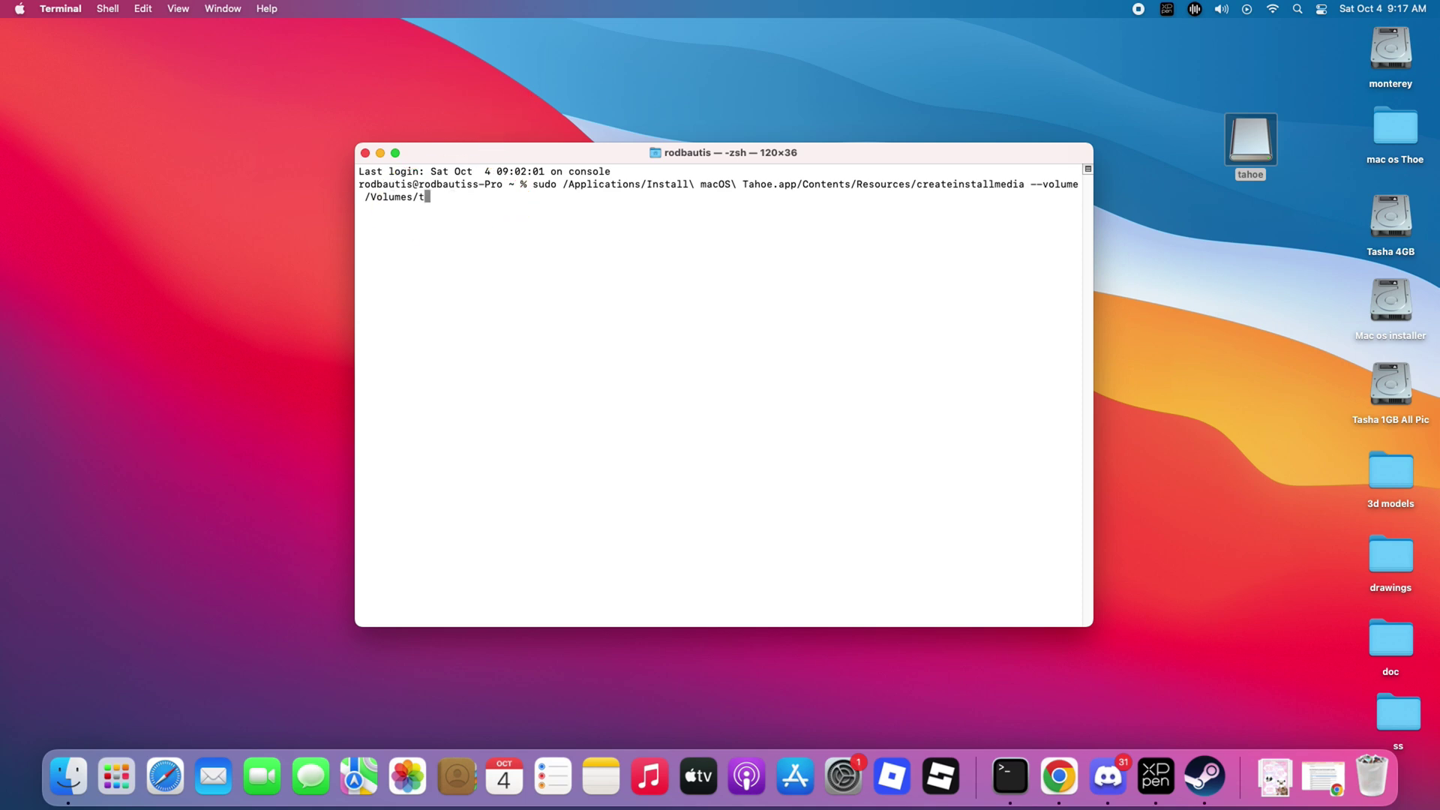
type("ahoe")
- Run the createinstallmedia command, authorize it with the account password and confirm erasing the tahoe volume with y
key("Return")
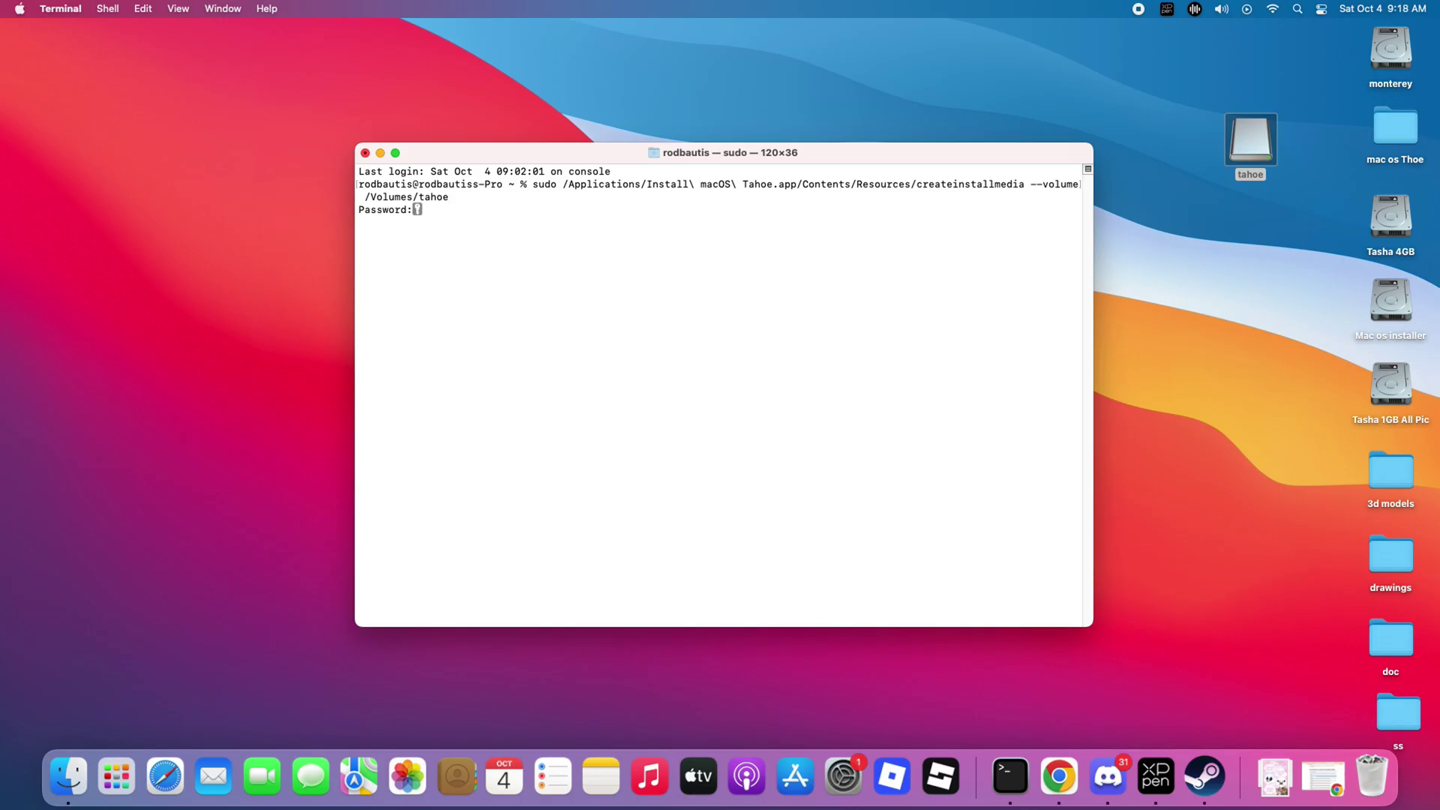
key("Return")
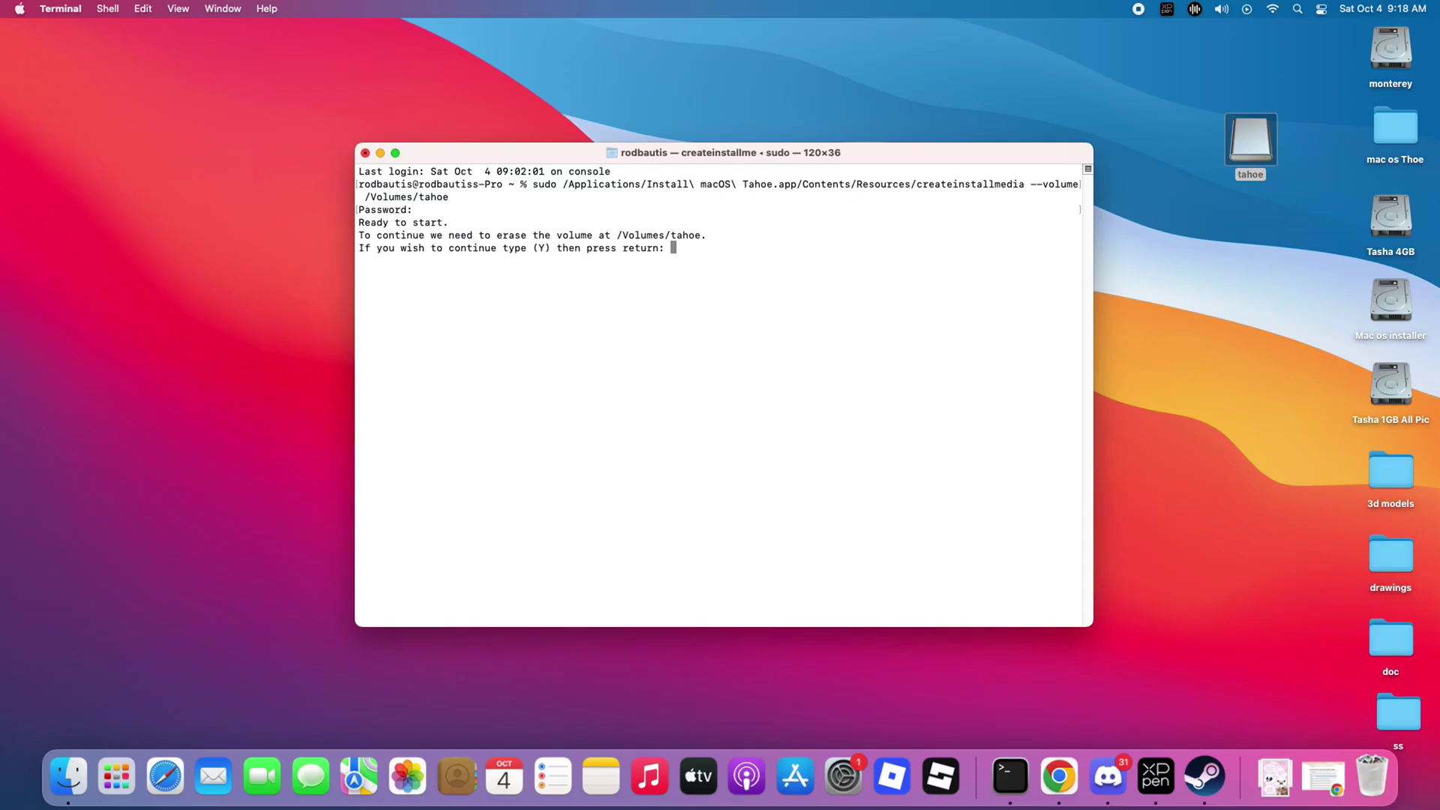
type("y")
key("Return")
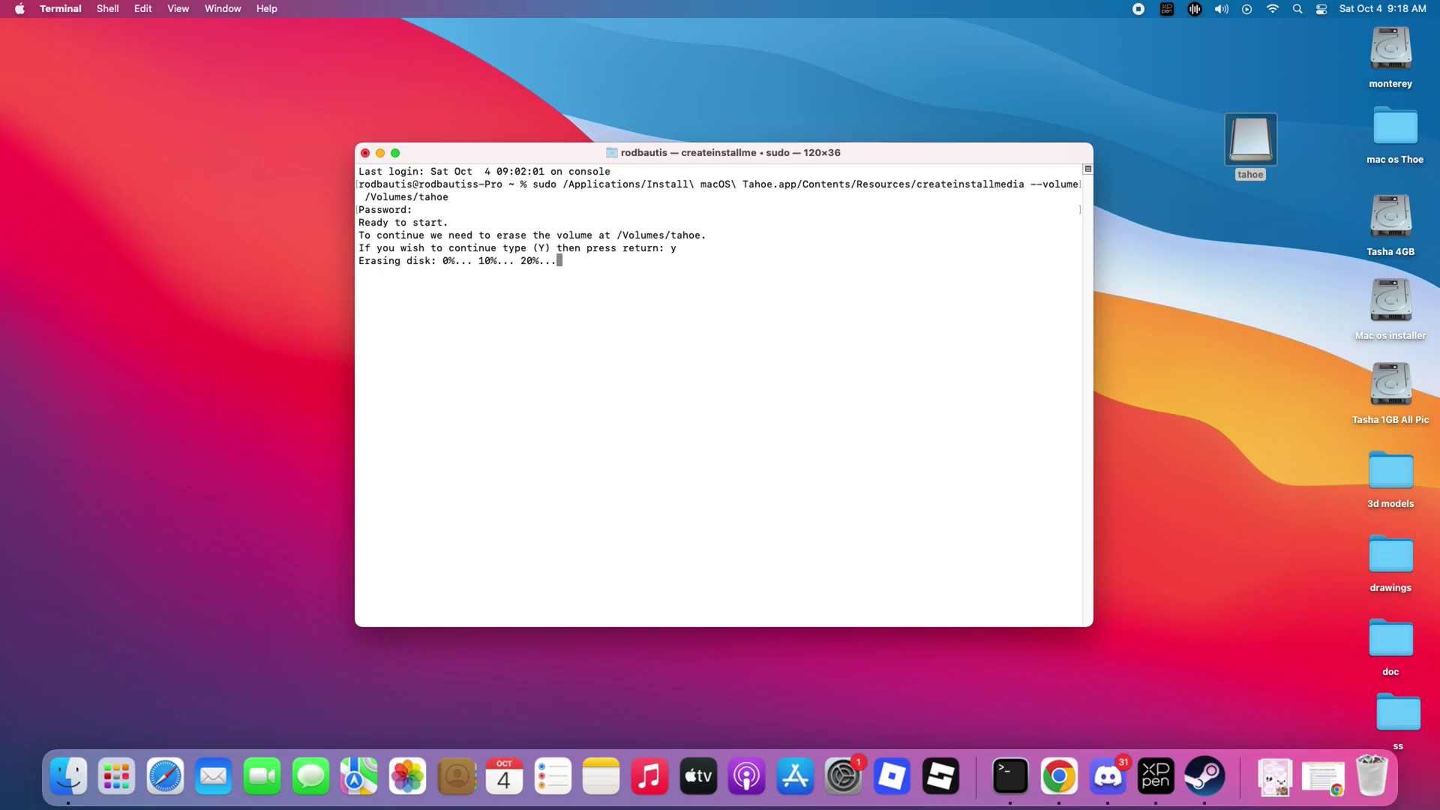